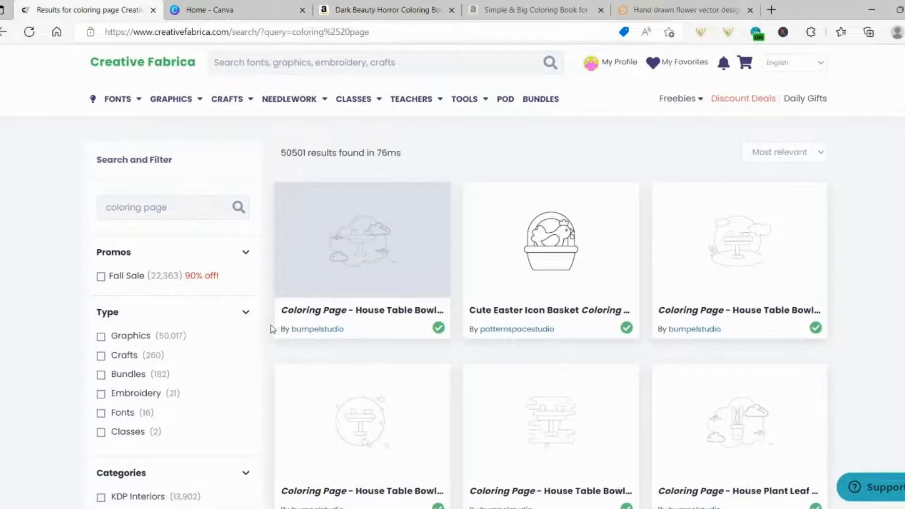
Filter the results to 'Coloring Pages & Books Adults' and open the Coloring Page Bundle
scroll(251, 343, down, 3)
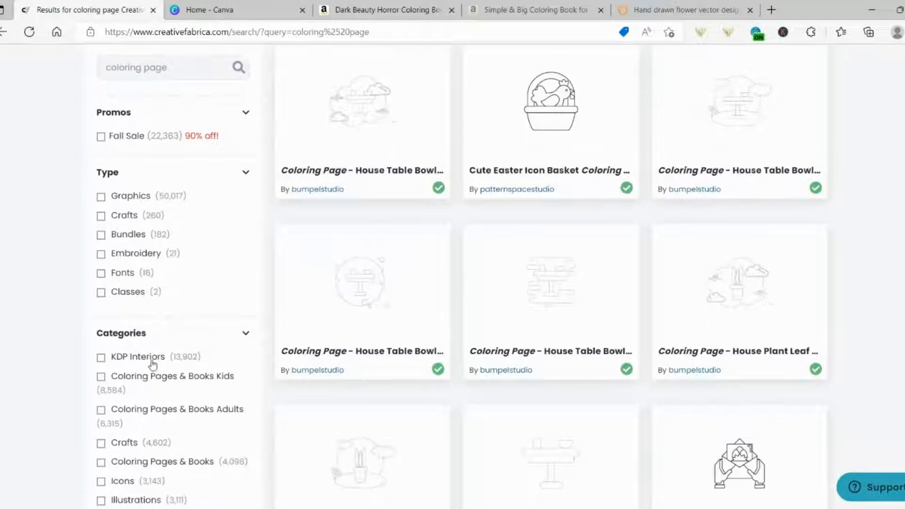
click(149, 414)
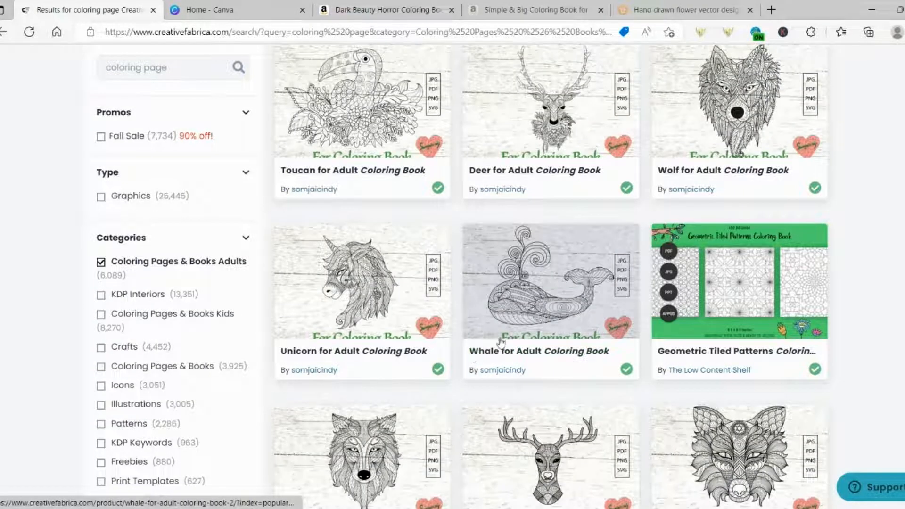
scroll(499, 345, down, 6)
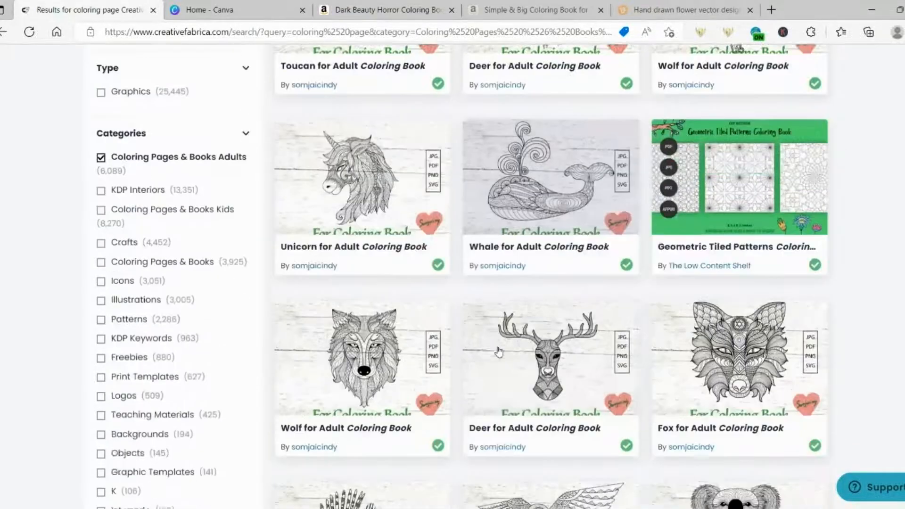
scroll(499, 354, down, 3)
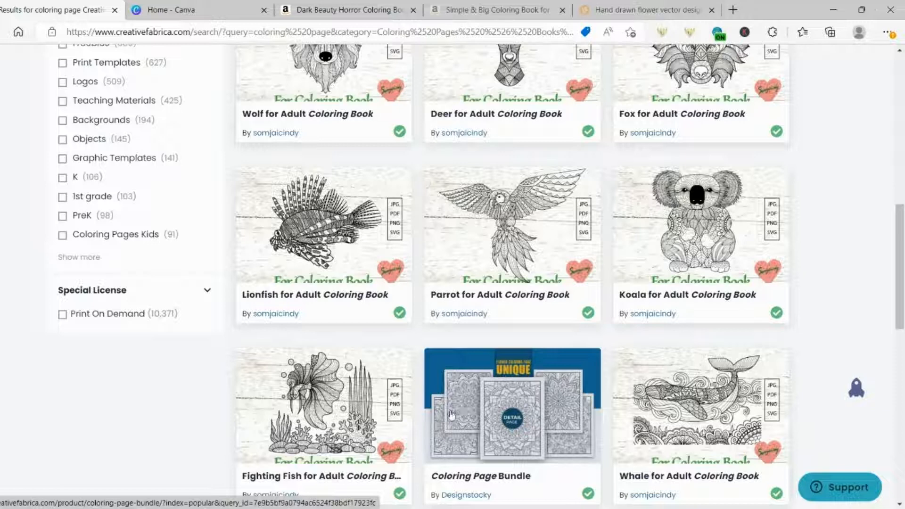
click(451, 415)
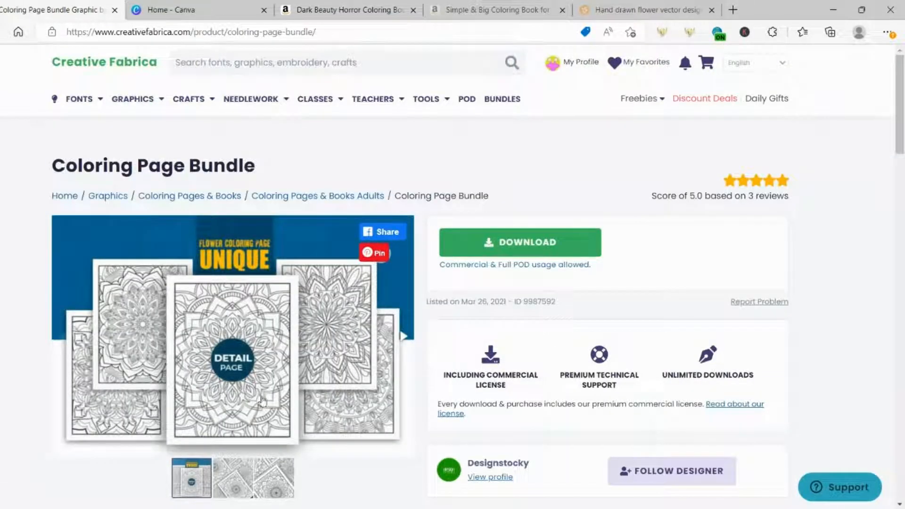
Browse the bundle designer's coloring page products, then go to the Canva home page
scroll(265, 401, down, 3)
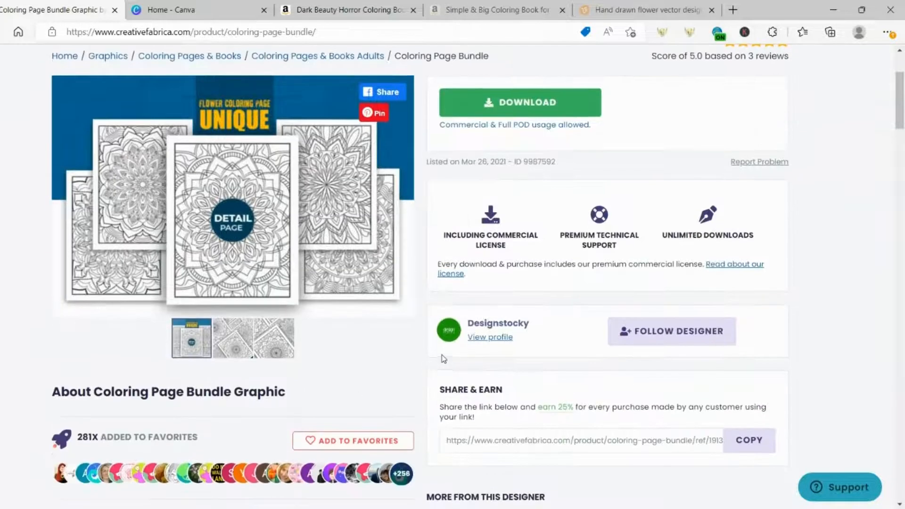
click(488, 327)
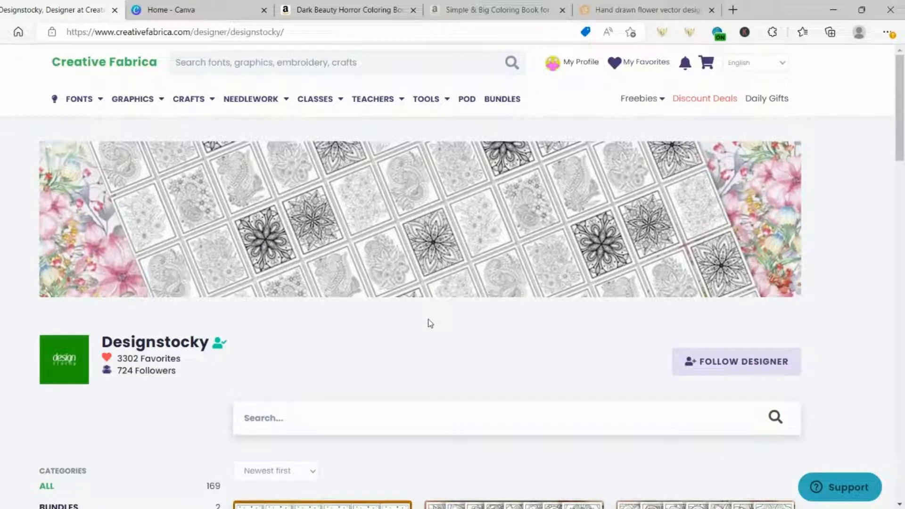
scroll(431, 323, down, 3)
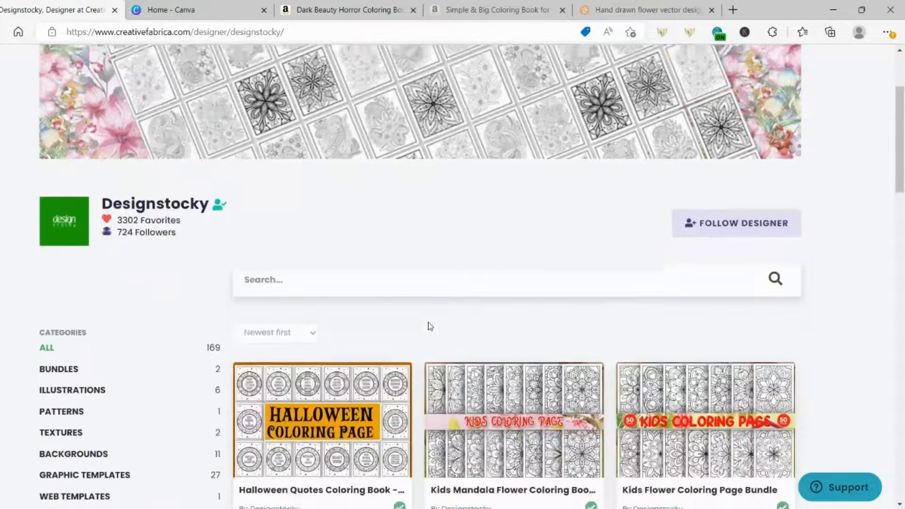
scroll(430, 329, down, 4)
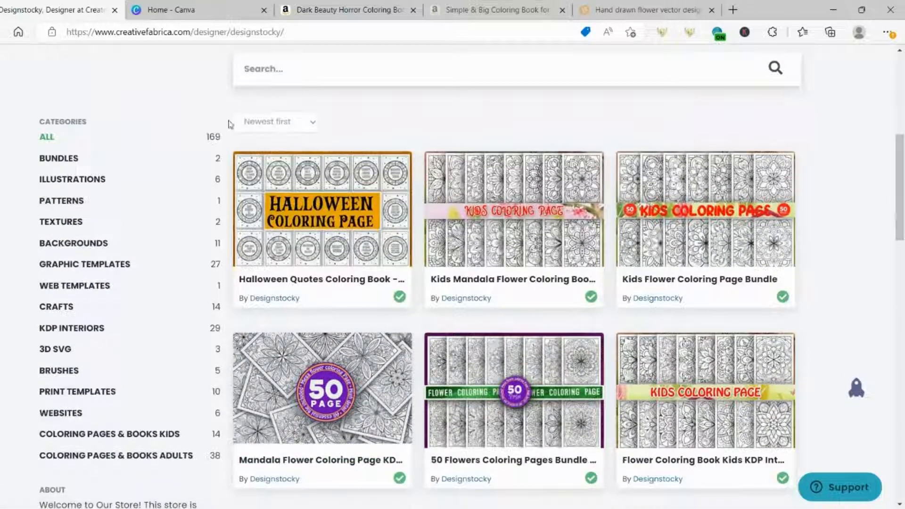
click(207, 11)
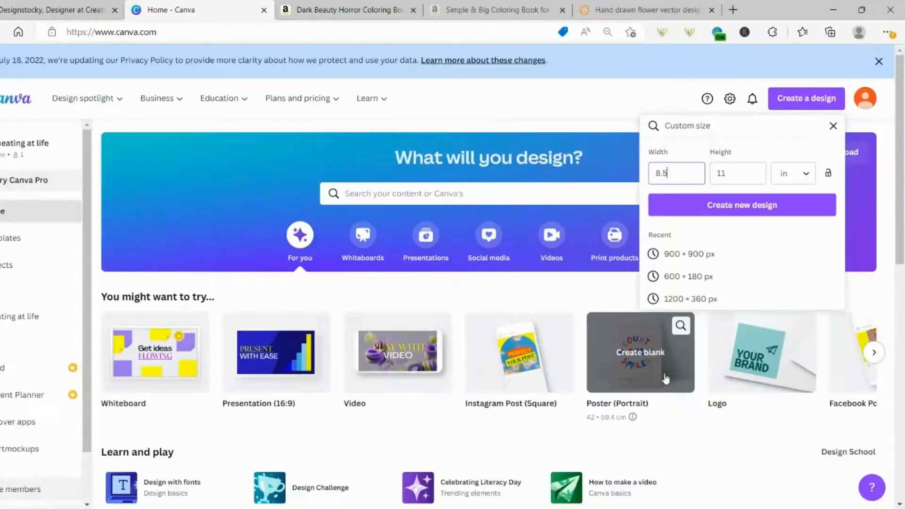
Create a blank 8.5 × 11 in design and show Uploads, cancelling the file picker
click(707, 219)
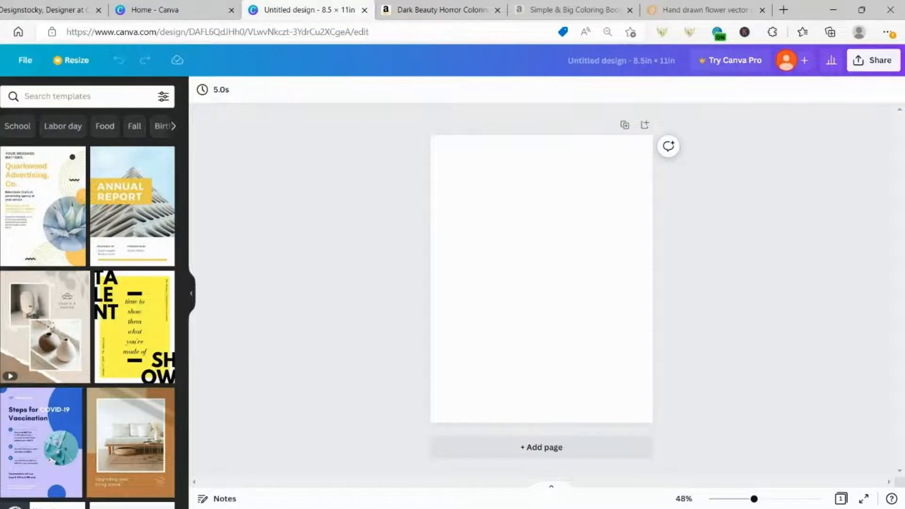
click(1, 177)
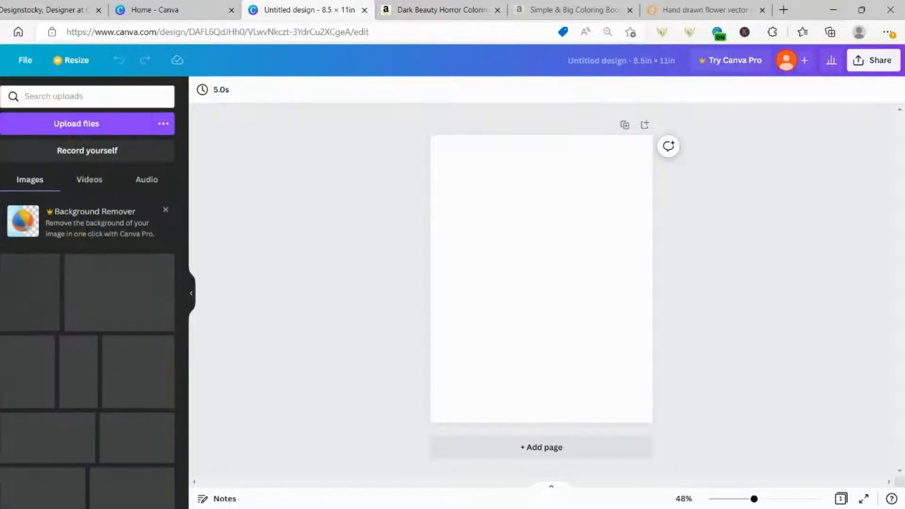
click(53, 127)
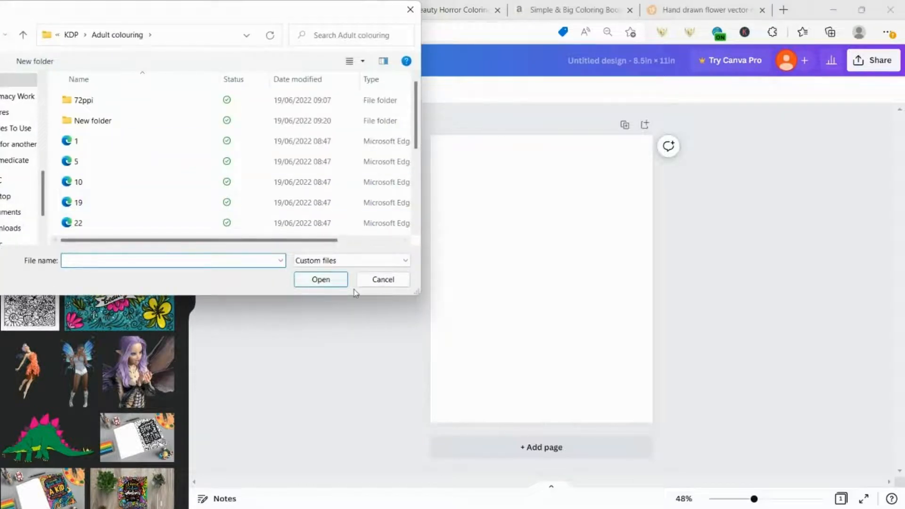
click(363, 279)
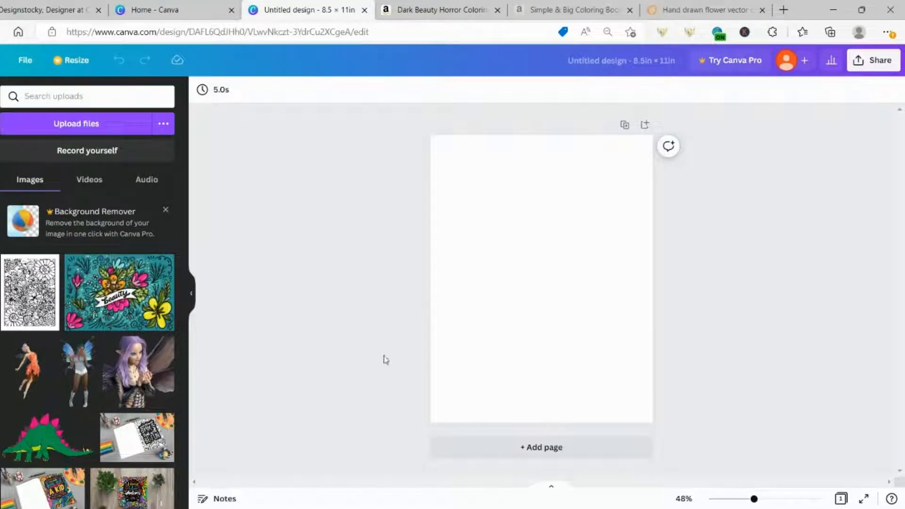
Add the floral line-art image and enlarge it to overhang all edges of the page
click(42, 302)
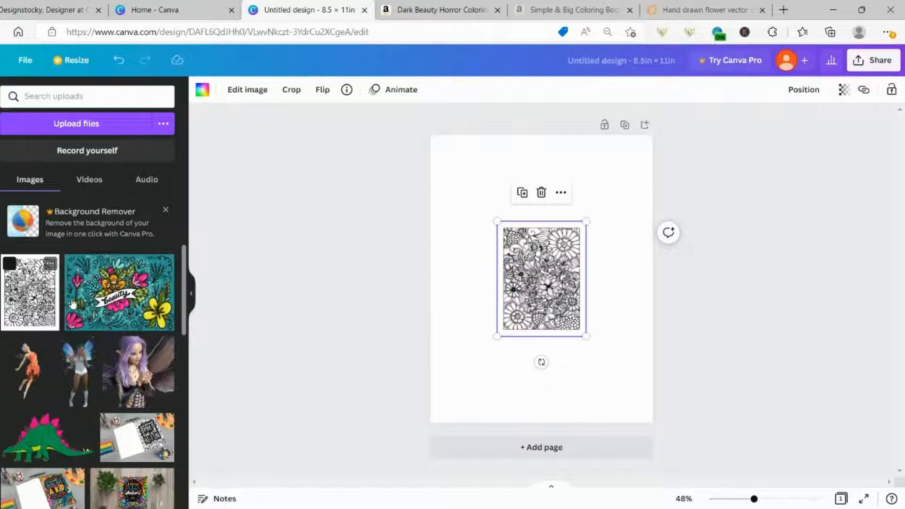
drag(497, 221, 402, 133)
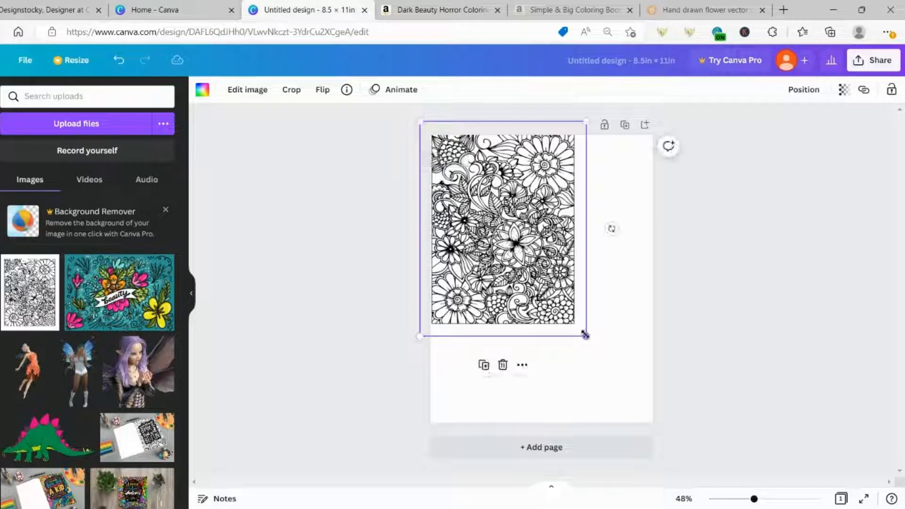
drag(585, 335, 667, 441)
mouse_move(564, 355)
mouse_down()
mouse_move(553, 352)
mouse_move(557, 344)
mouse_up()
drag(661, 434, 670, 442)
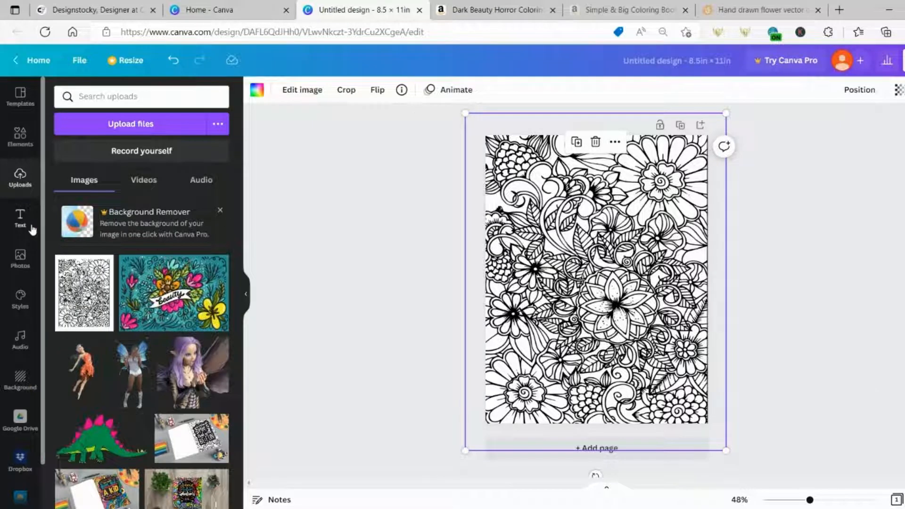
Add 'I love KDP' text in Bubblebody Neue, enlarge it to about size 117, and move it up
click(19, 226)
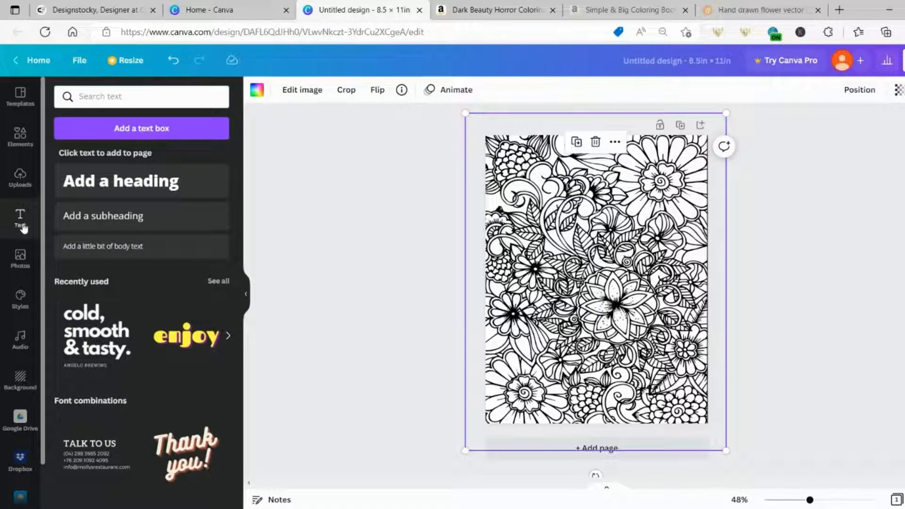
click(86, 97)
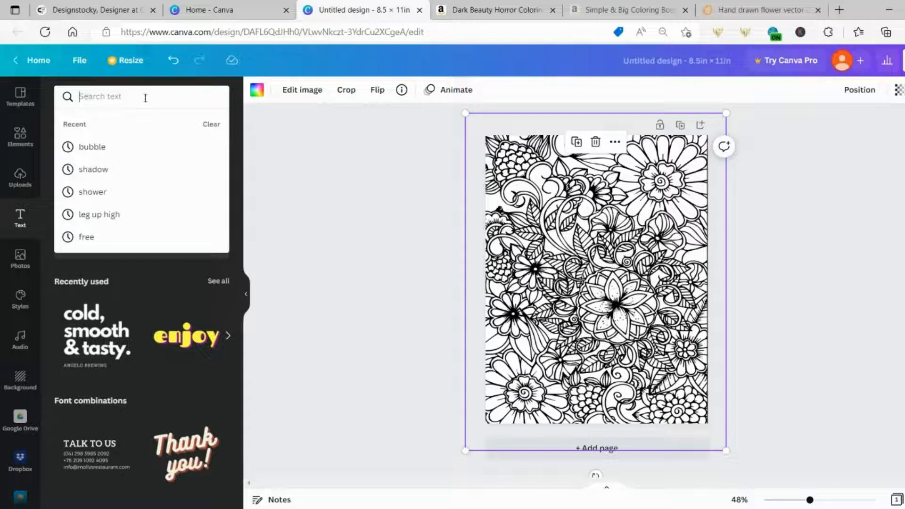
click(100, 147)
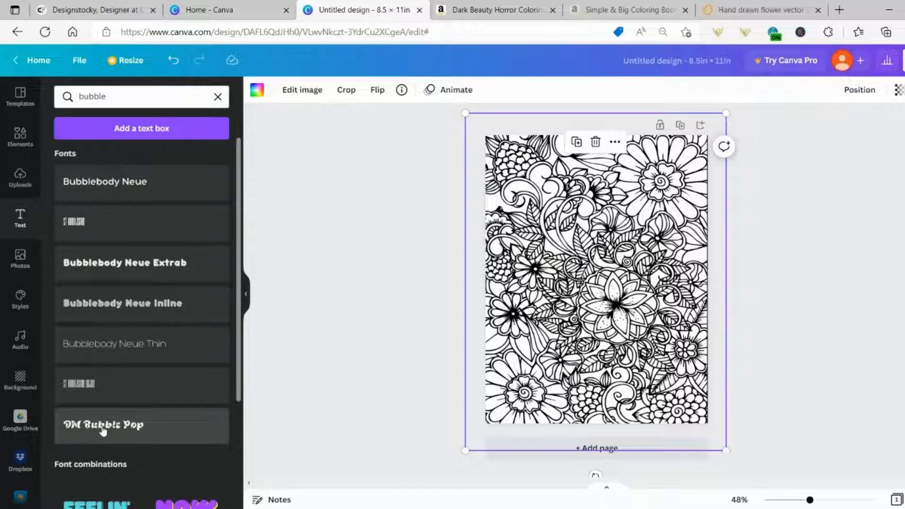
click(89, 192)
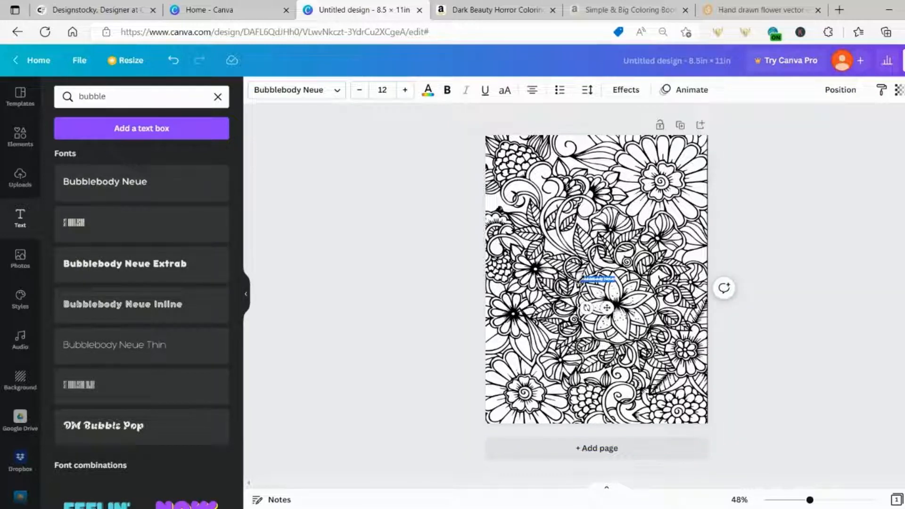
drag(581, 283, 370, 369)
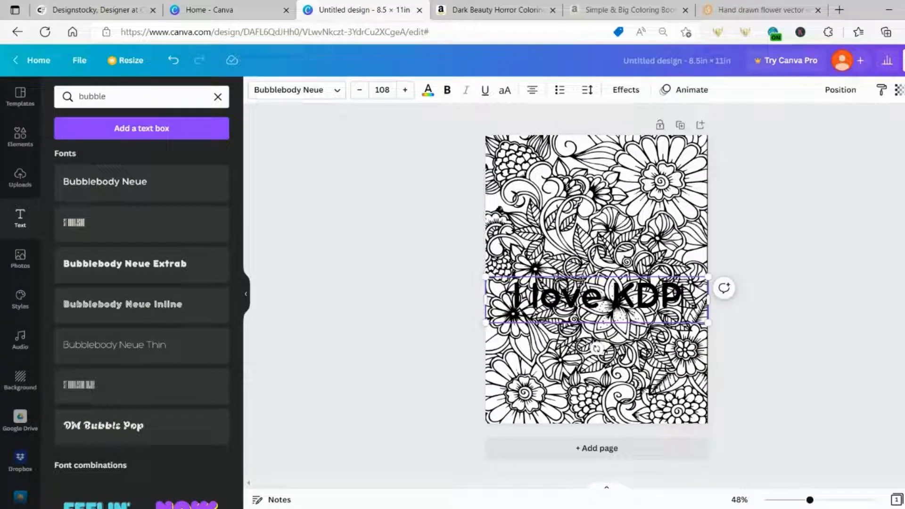
drag(550, 273, 546, 195)
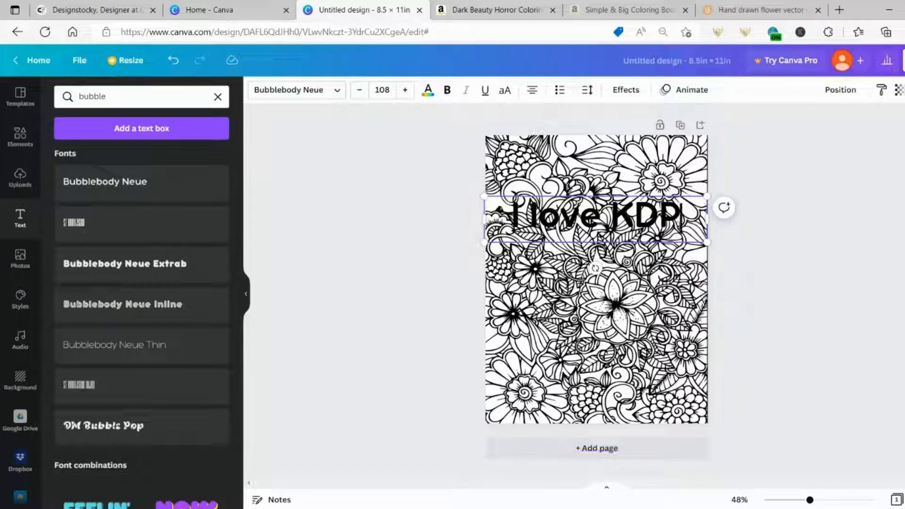
drag(707, 243, 729, 258)
Copy and paste a duplicate of the 'I love KDP' text, offset it slightly
click(460, 279)
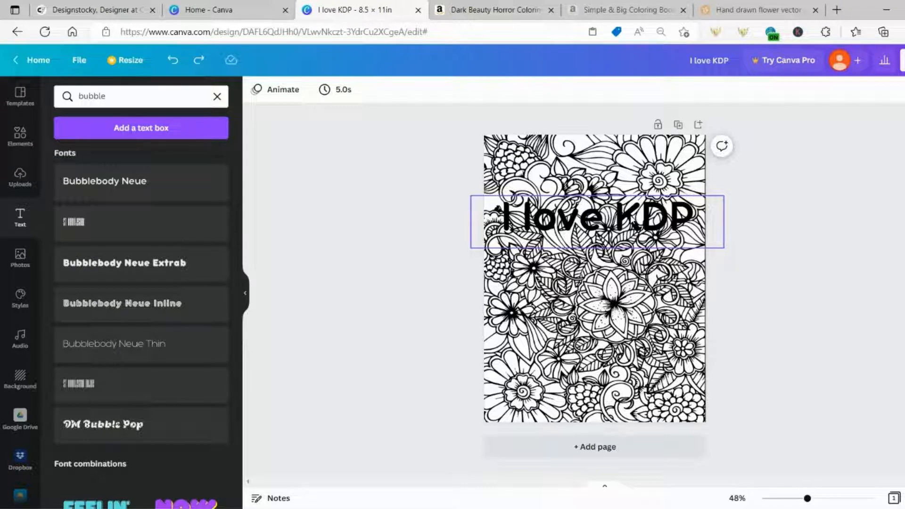
right_click(632, 219)
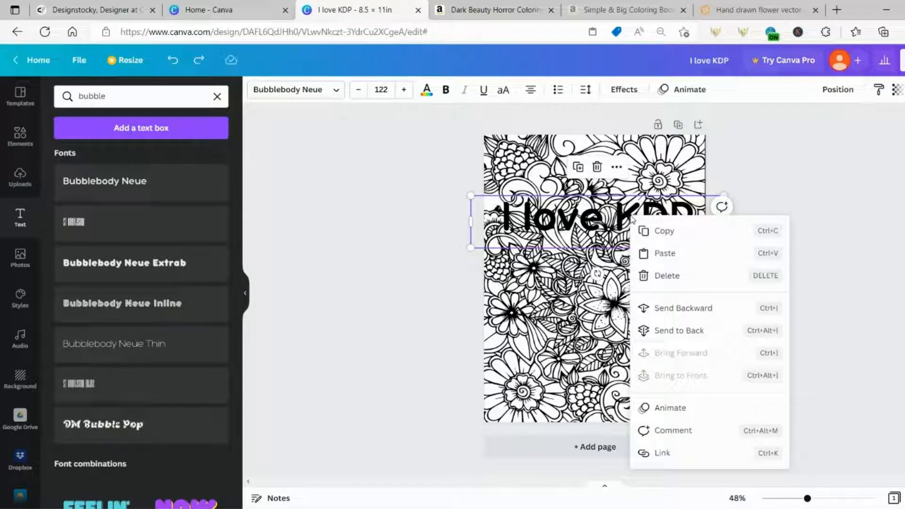
click(665, 235)
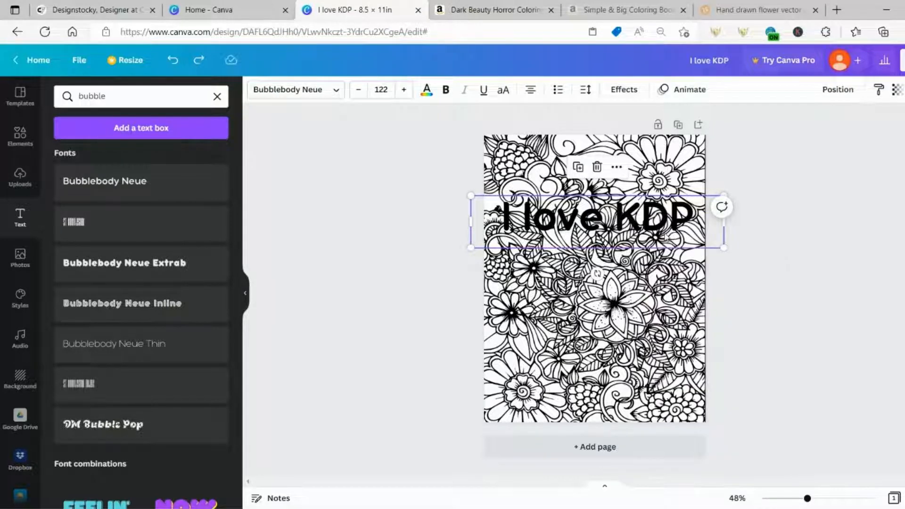
right_click(570, 221)
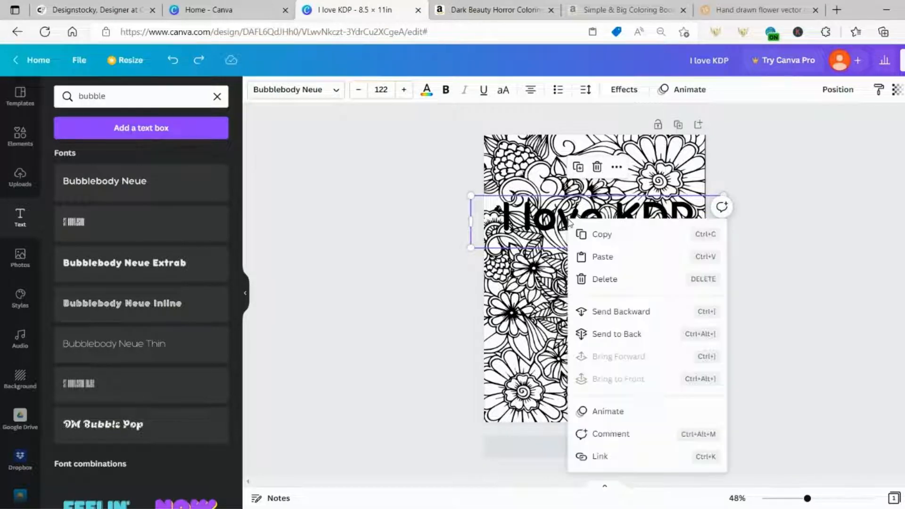
click(598, 258)
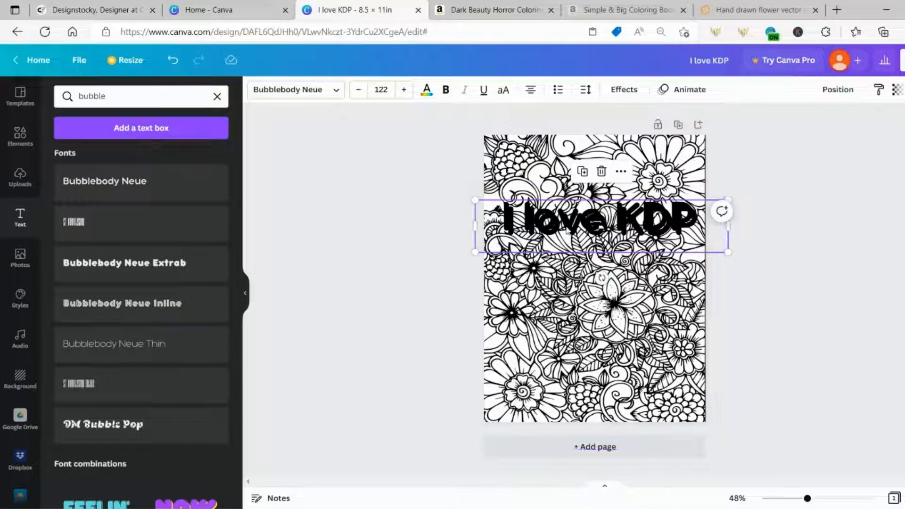
mouse_move(576, 226)
mouse_down()
mouse_move(578, 236)
mouse_move(572, 225)
mouse_up()
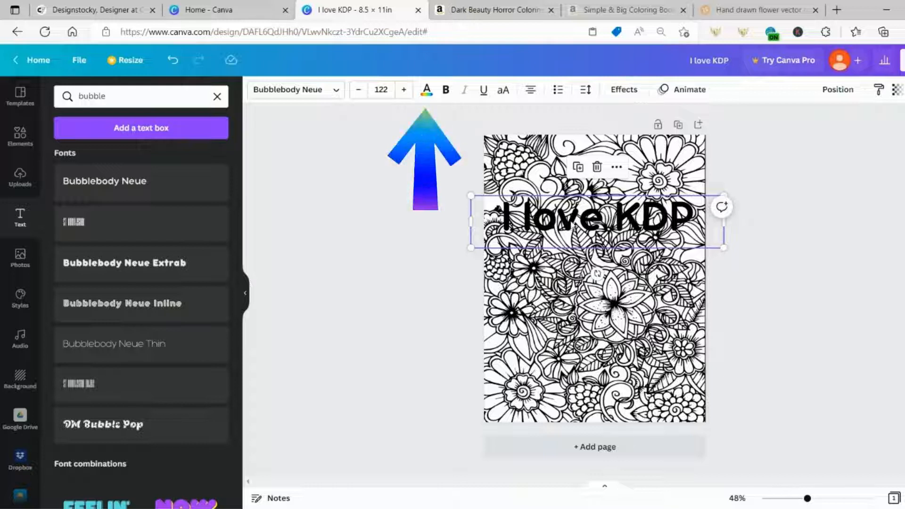
Try the title in white and send it one layer back, then make it black again
click(427, 91)
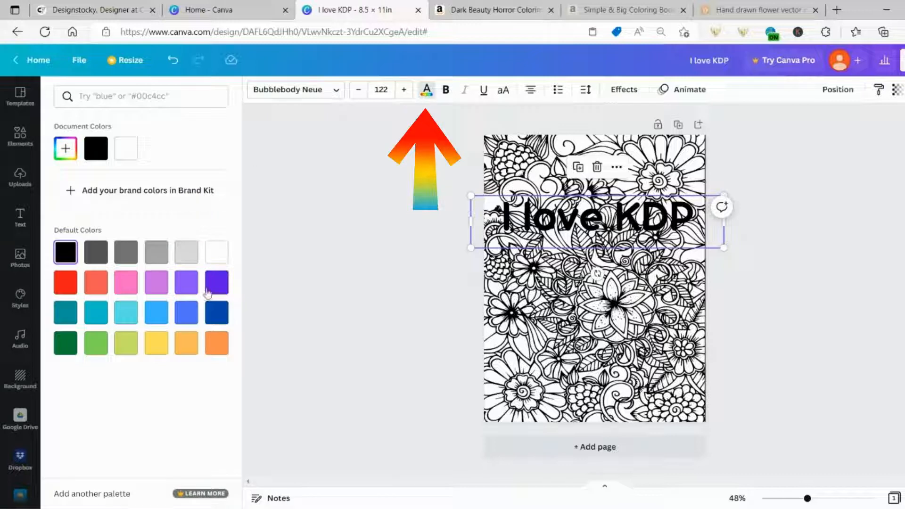
click(221, 251)
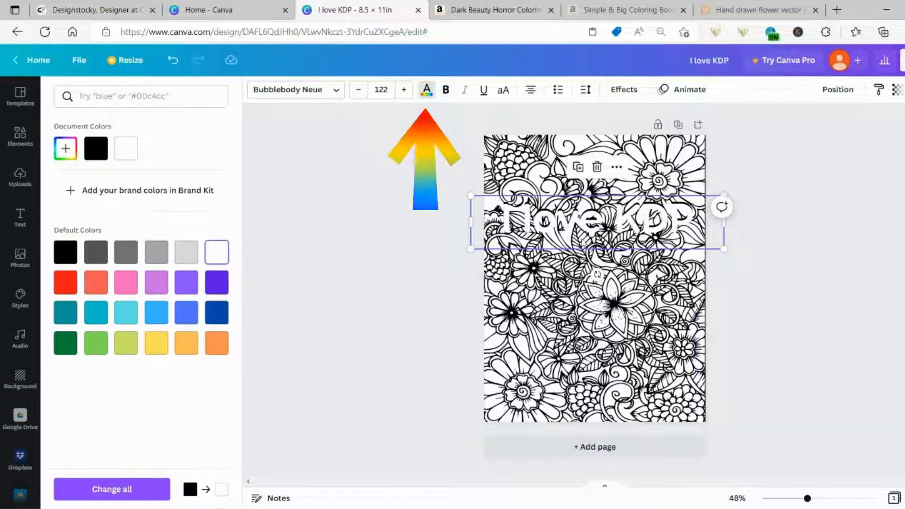
right_click(589, 228)
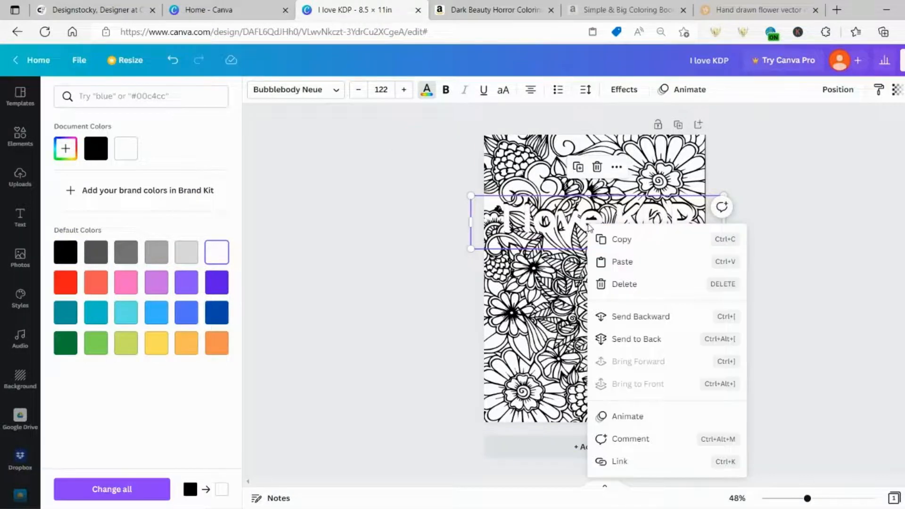
click(635, 319)
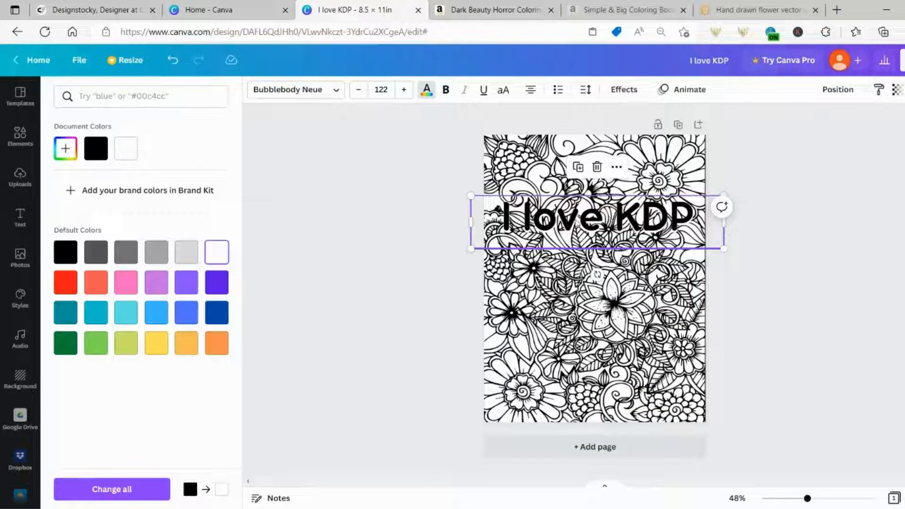
click(569, 225)
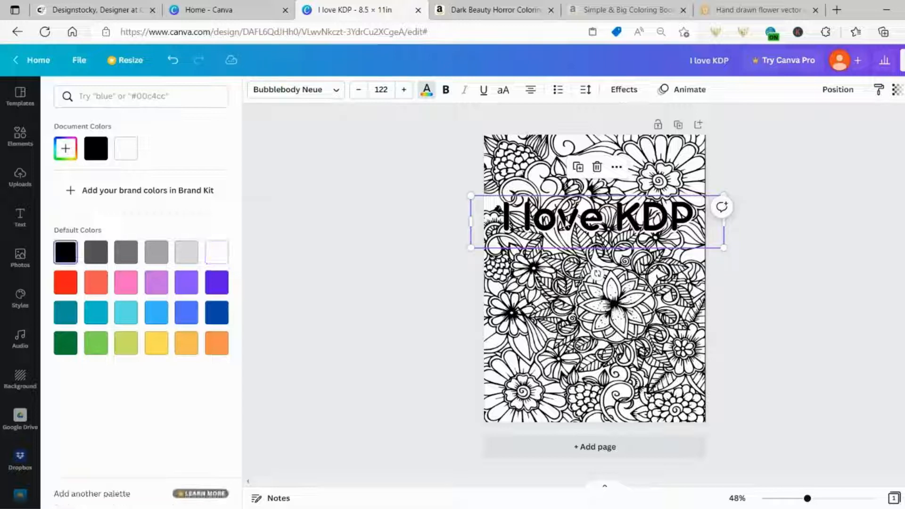
Apply the Hollow text effect to the 'I love KDP' title
click(619, 90)
click(81, 236)
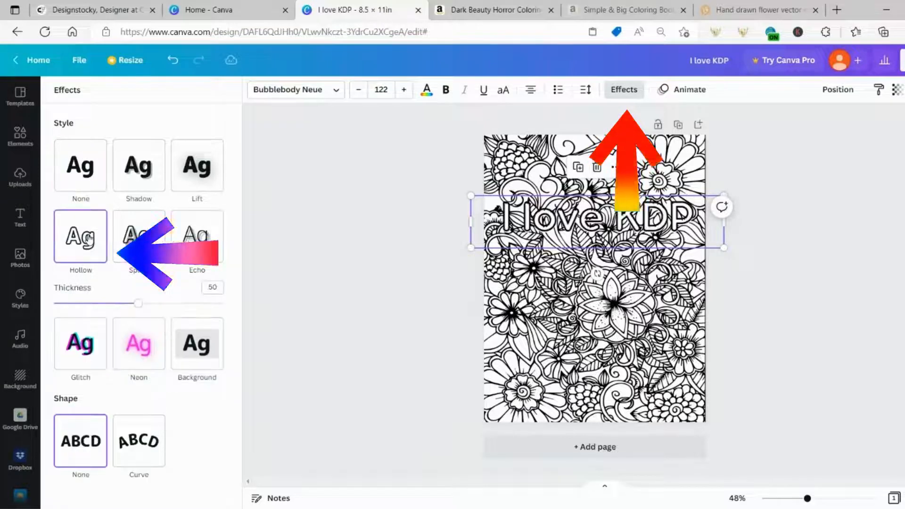
click(770, 267)
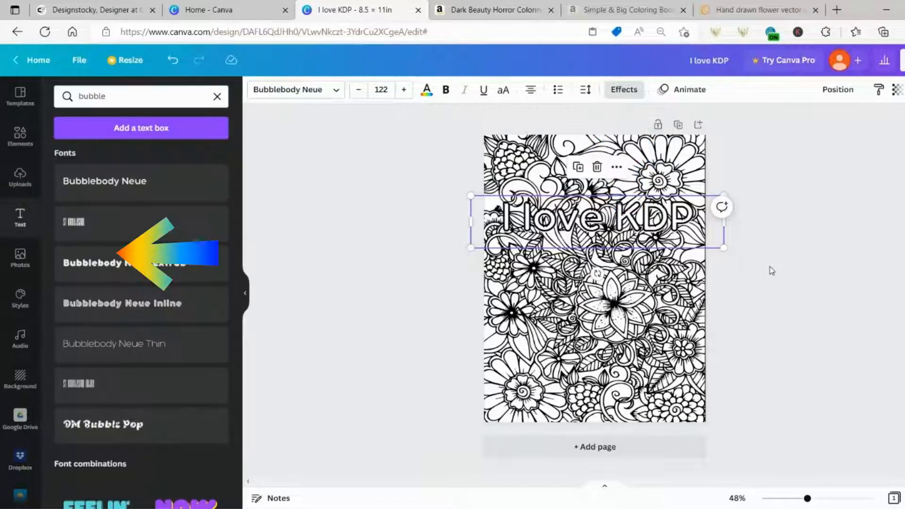
click(802, 247)
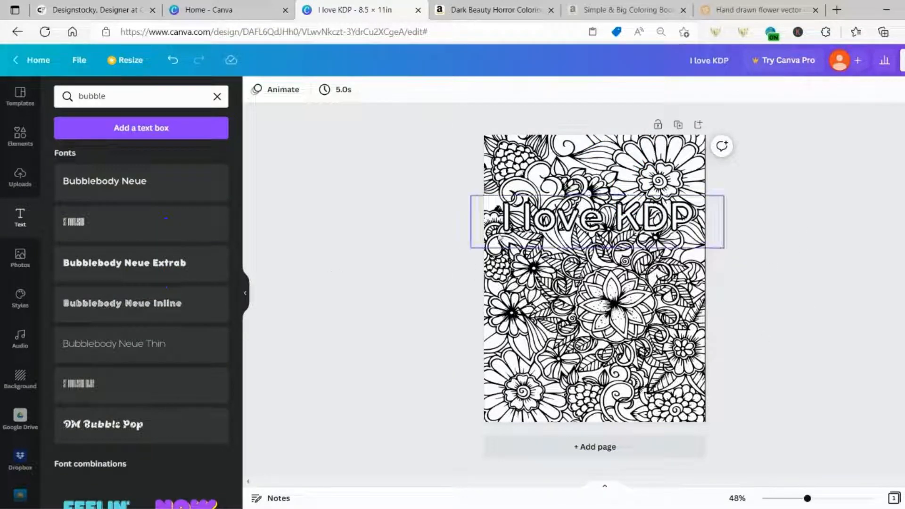
Set the hollow outline thickness to 100, then add a blank Page 2
click(543, 232)
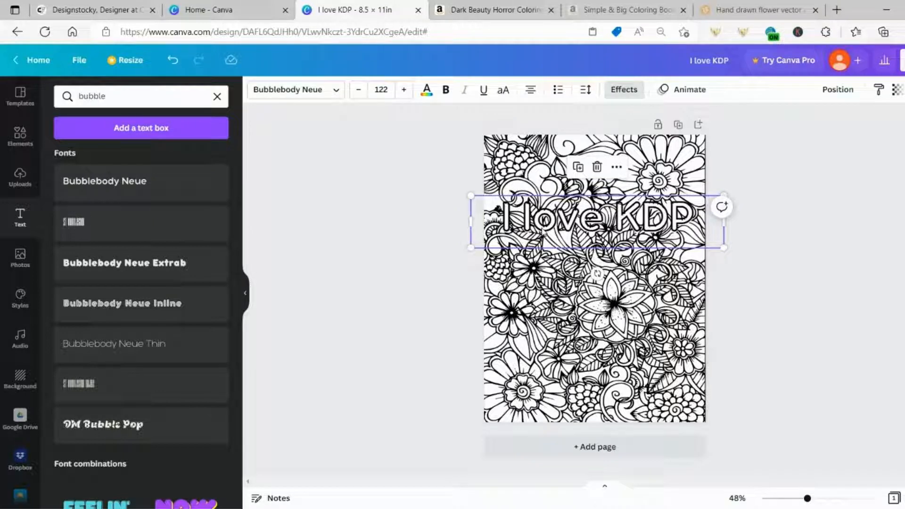
click(620, 90)
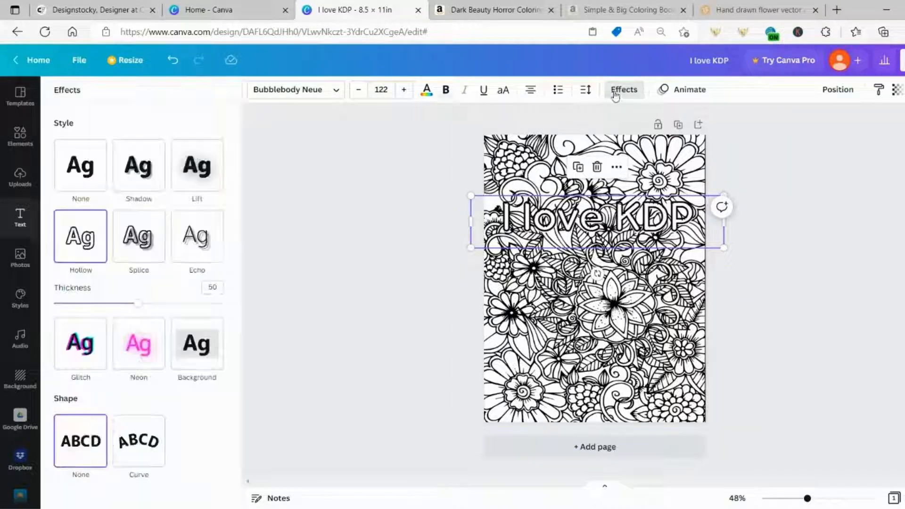
drag(138, 303, 233, 319)
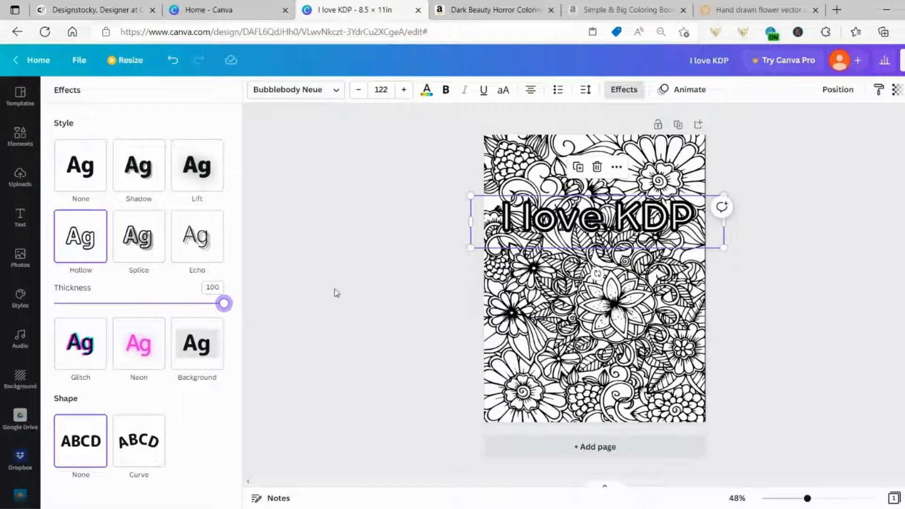
click(299, 305)
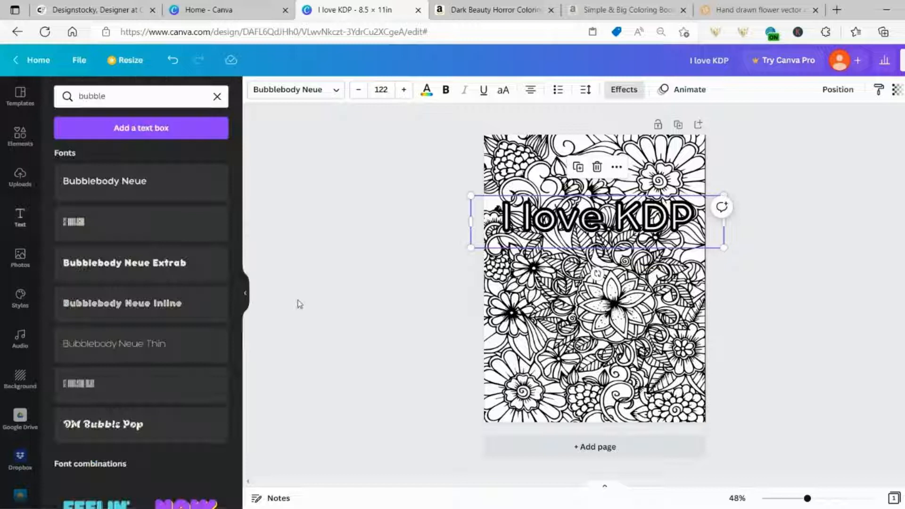
click(786, 320)
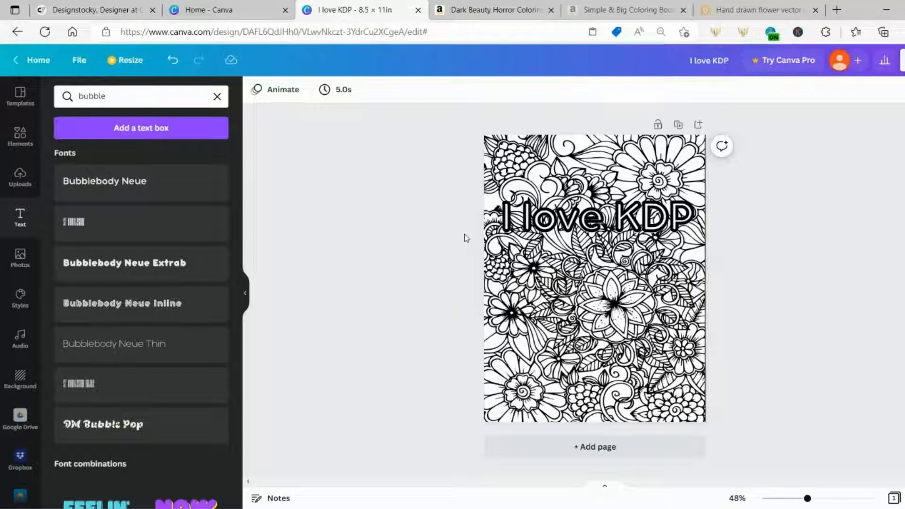
click(573, 452)
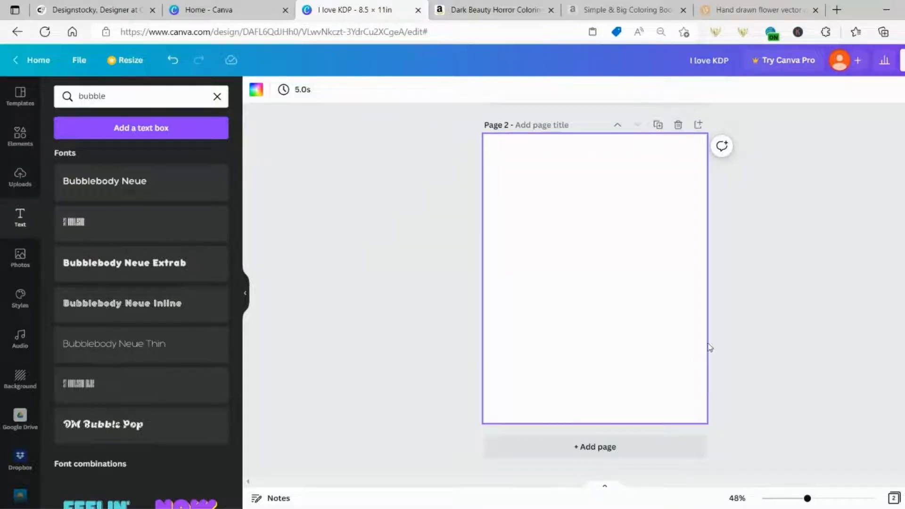
Add a blank third page and return to the now-empty Page 1
scroll(710, 348, up, 6)
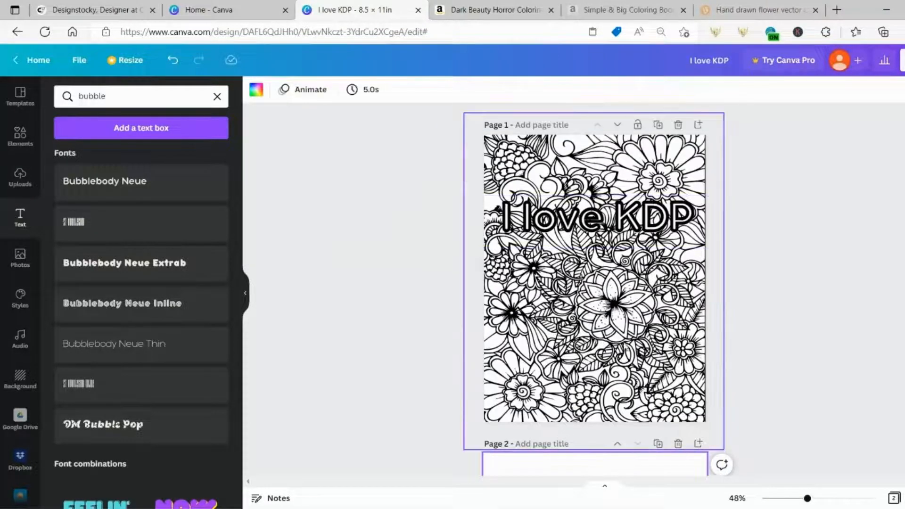
scroll(624, 360, down, 6)
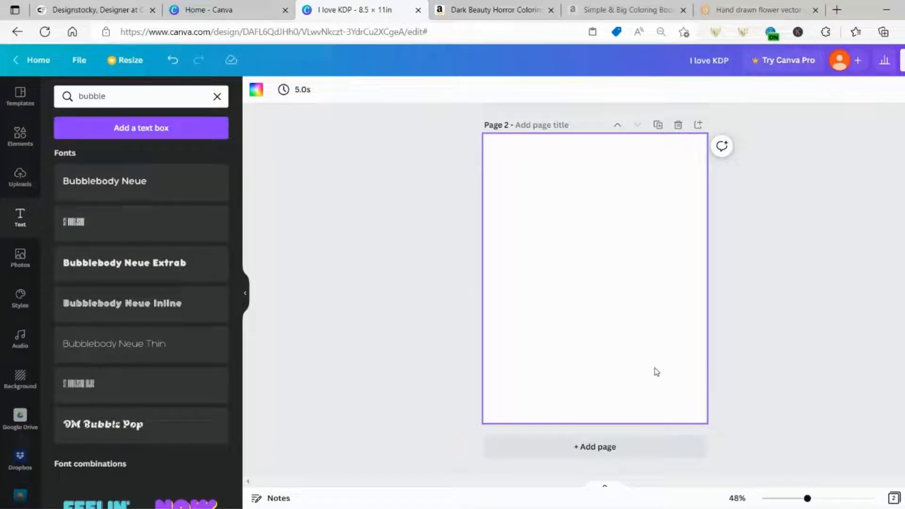
click(578, 450)
scroll(765, 324, up, 5)
scroll(768, 326, up, 5)
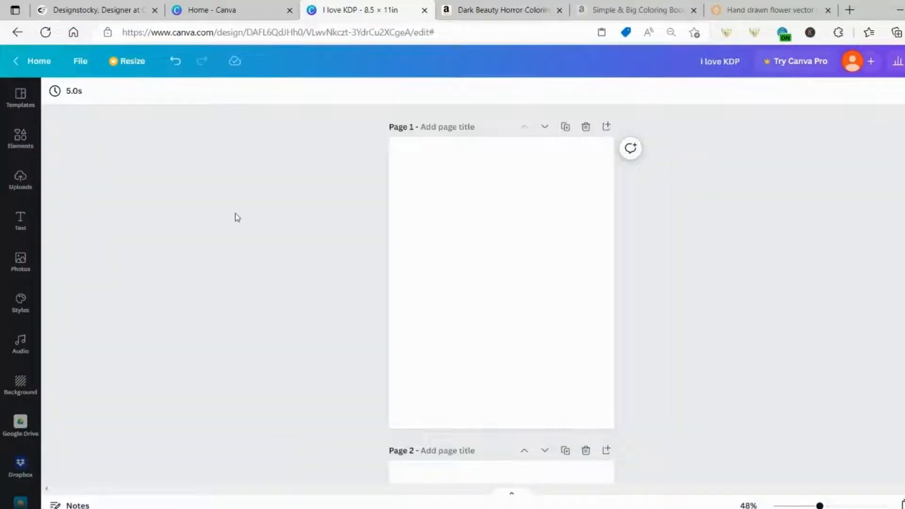
Add the Beauty flower image, widen it to 8.5 in, place it at Page 1's top, then view Vecteezy
click(20, 180)
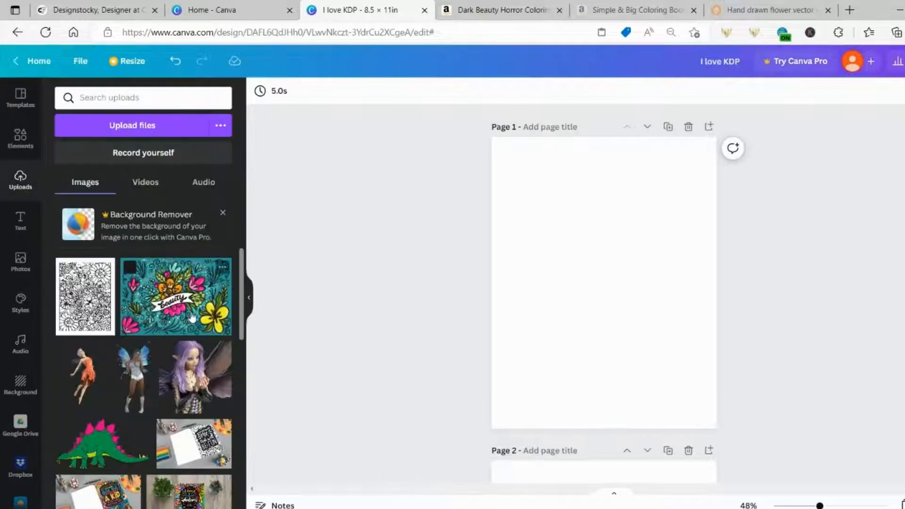
click(179, 309)
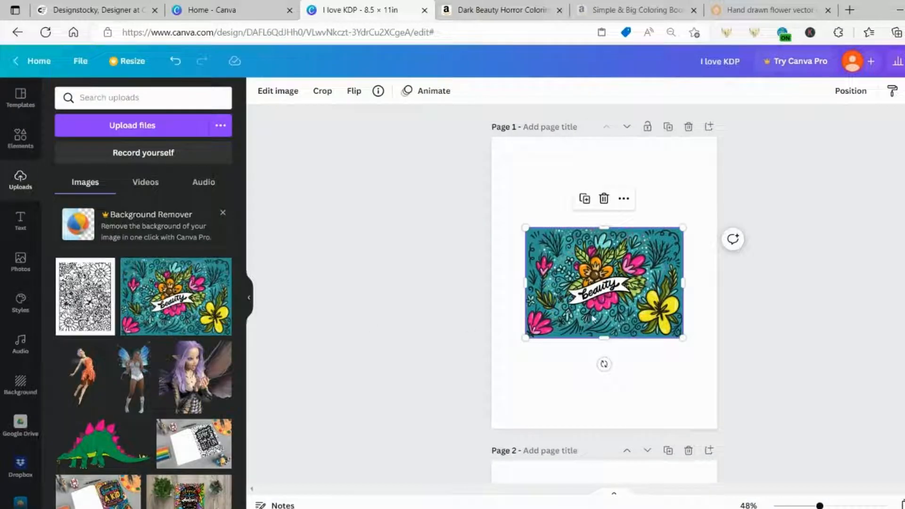
drag(681, 338, 708, 367)
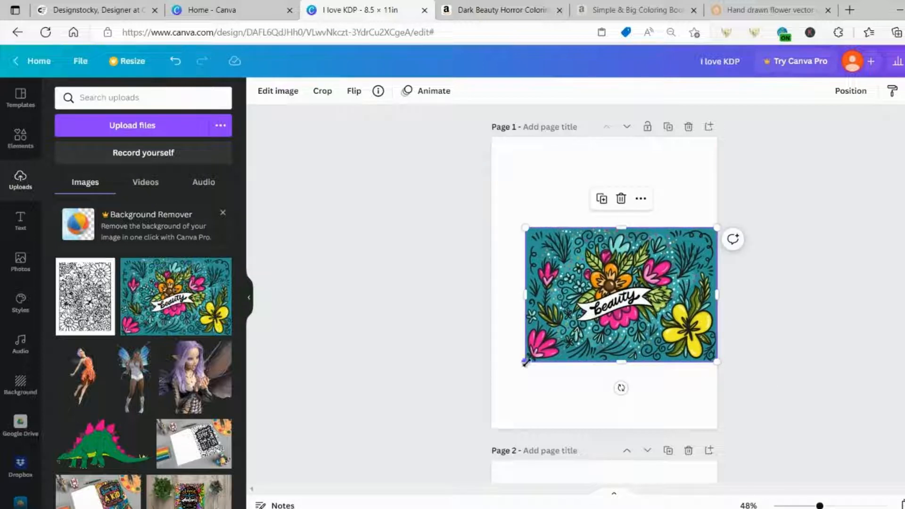
drag(525, 361, 491, 376)
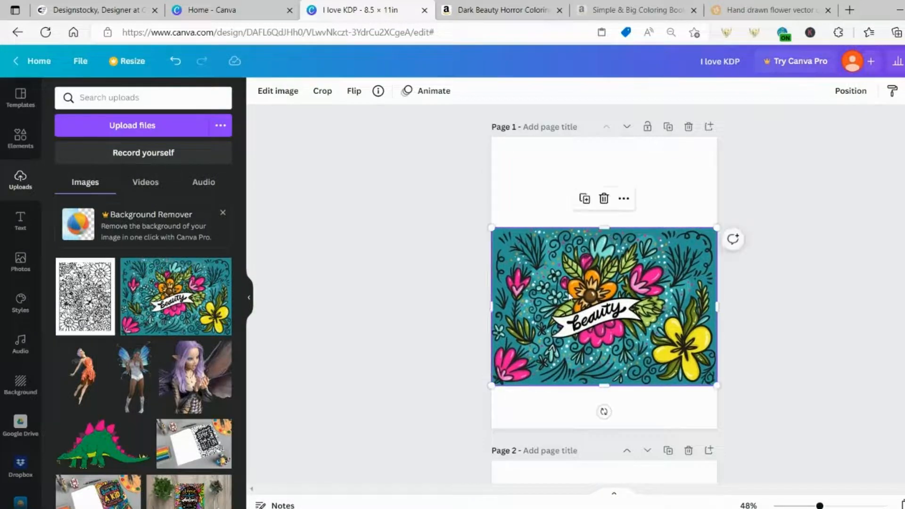
drag(570, 297, 570, 249)
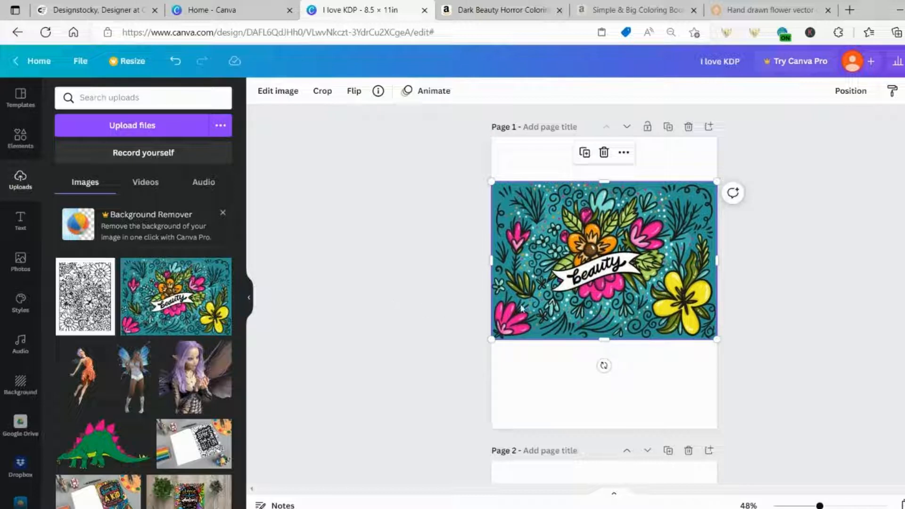
drag(596, 301, 596, 255)
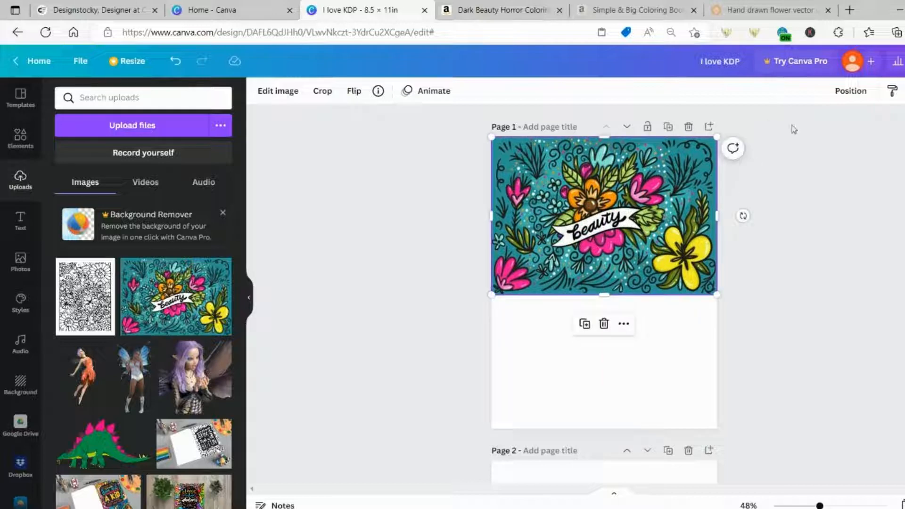
click(763, 10)
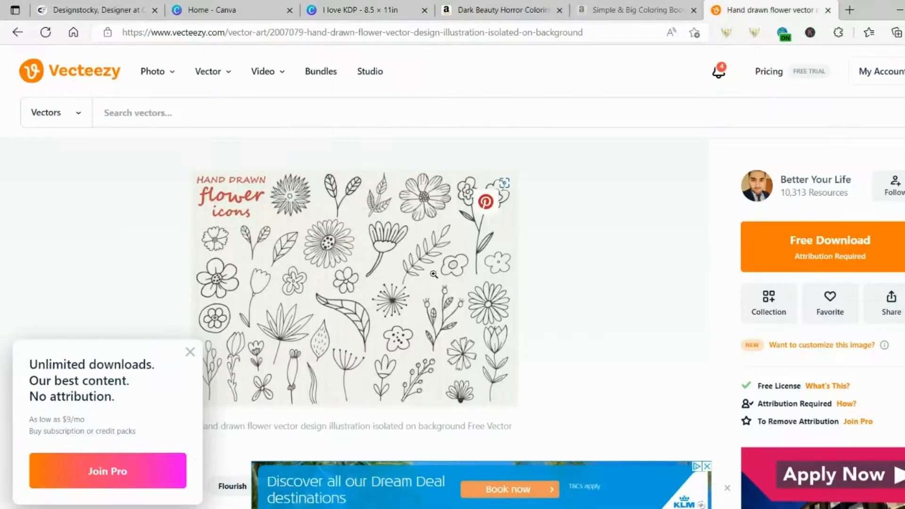
Go back to Vecteezy's flowers results, then return to the 'I love KDP' Canva design
click(17, 33)
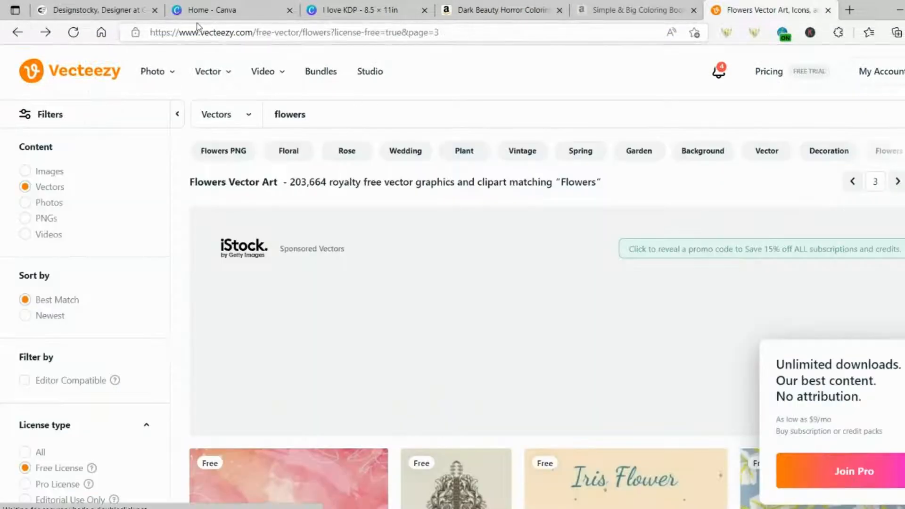
click(201, 14)
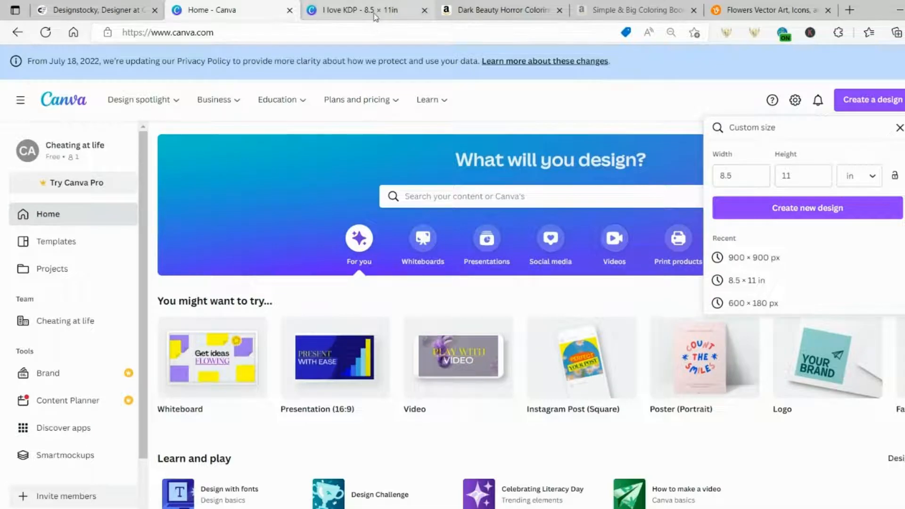
click(374, 14)
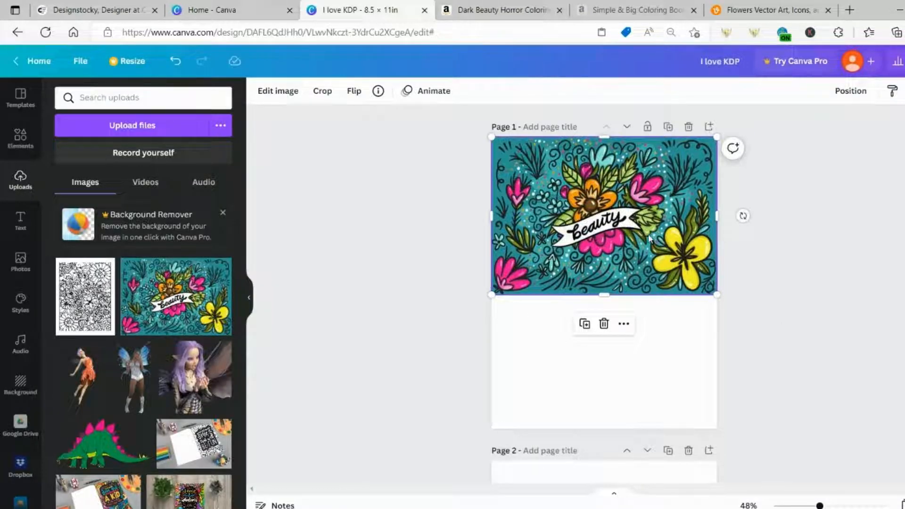
Apply the Photogenic Mono Classic black-and-white filter to the flower image
click(265, 92)
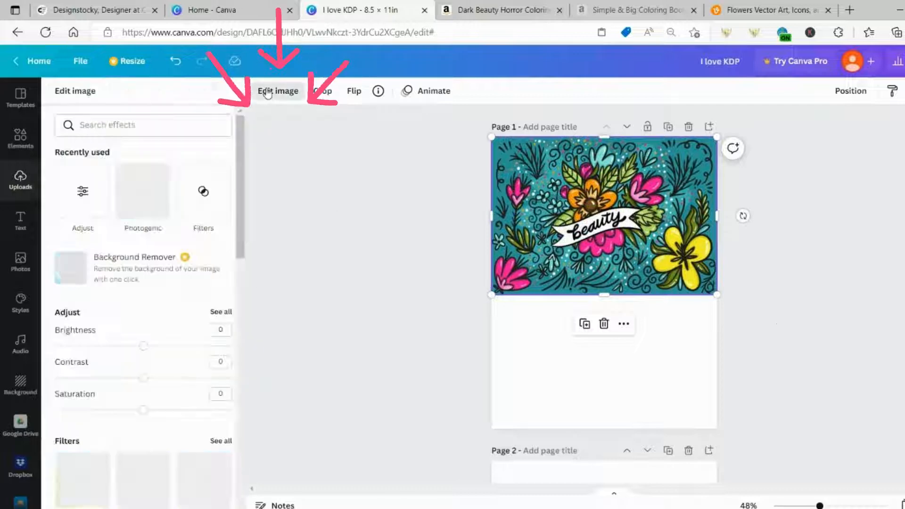
scroll(140, 273, down, 3)
scroll(140, 273, down, 5)
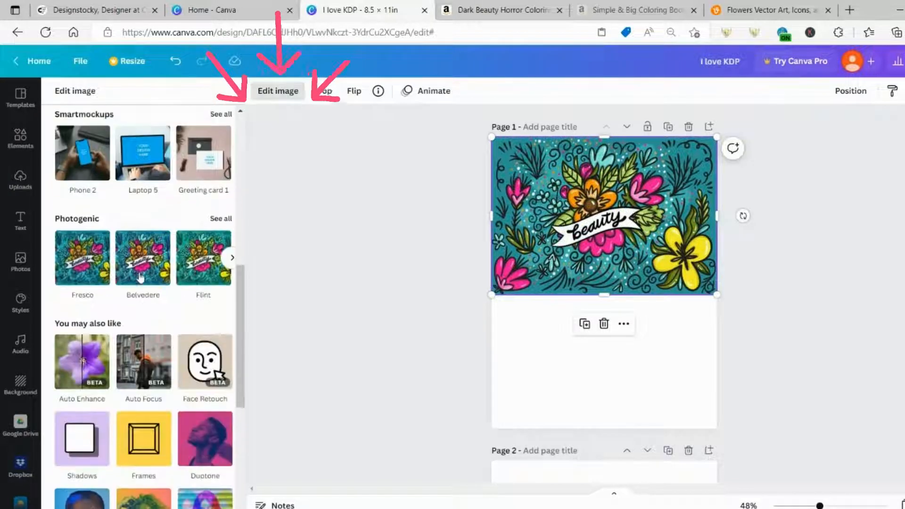
click(221, 218)
scroll(168, 245, down, 5)
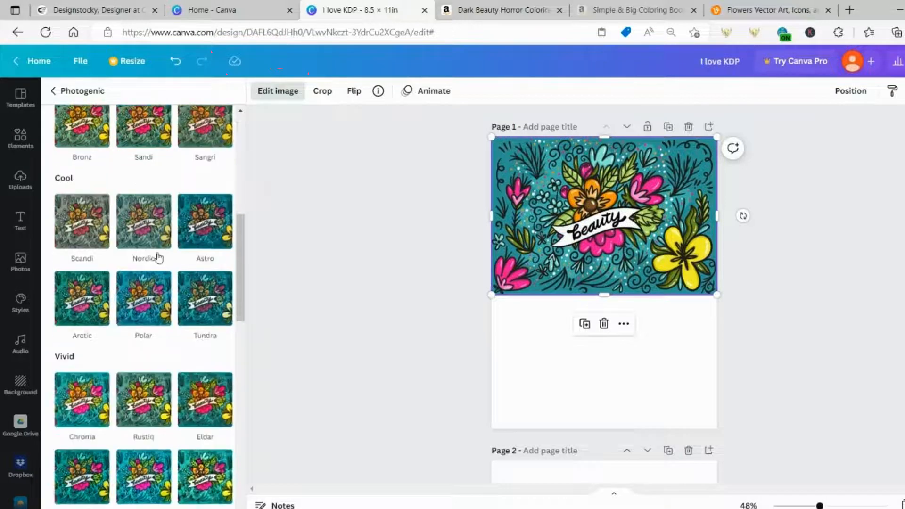
scroll(159, 258, down, 10)
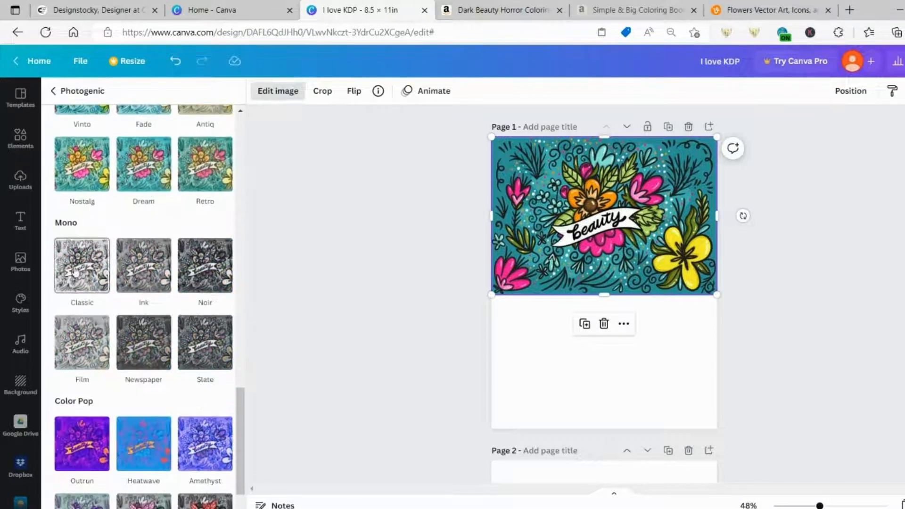
click(75, 271)
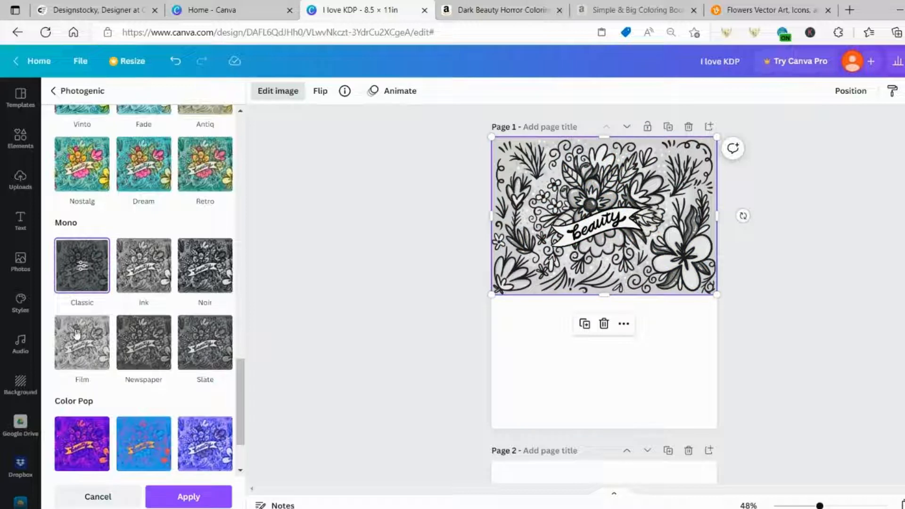
click(76, 349)
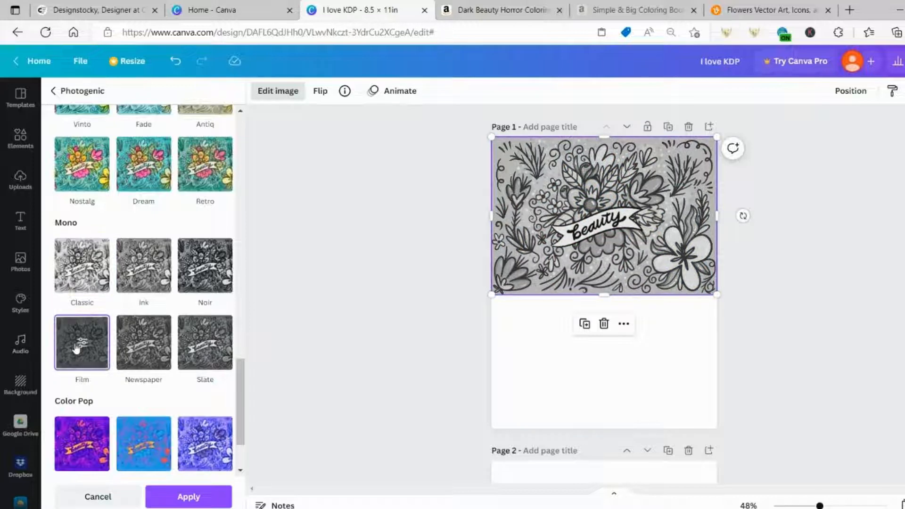
click(134, 350)
click(206, 346)
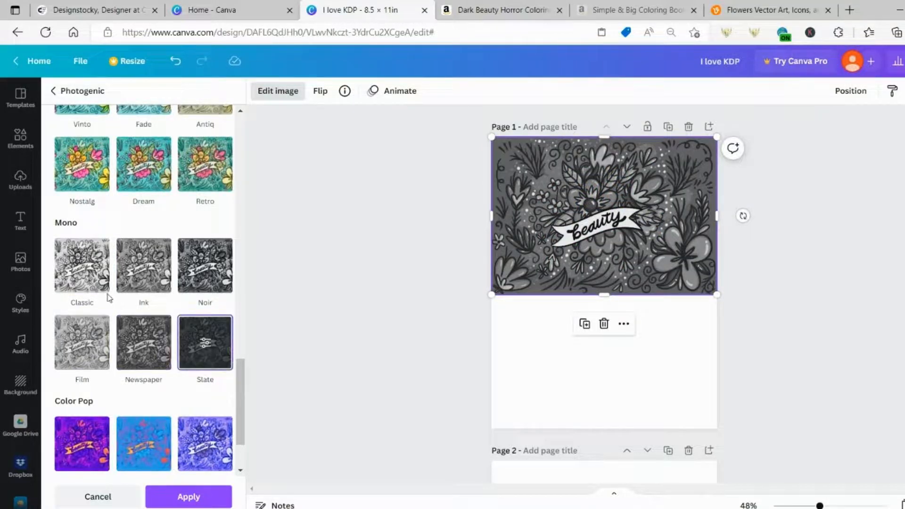
click(92, 282)
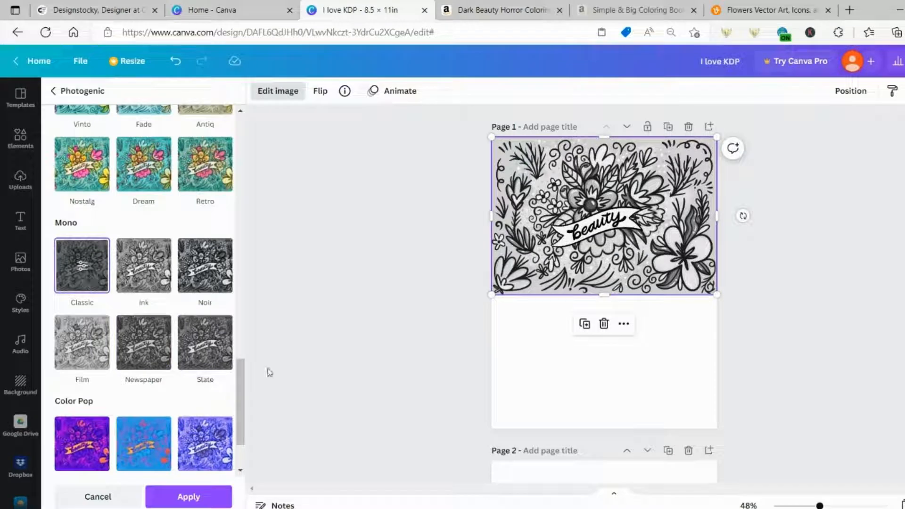
click(189, 497)
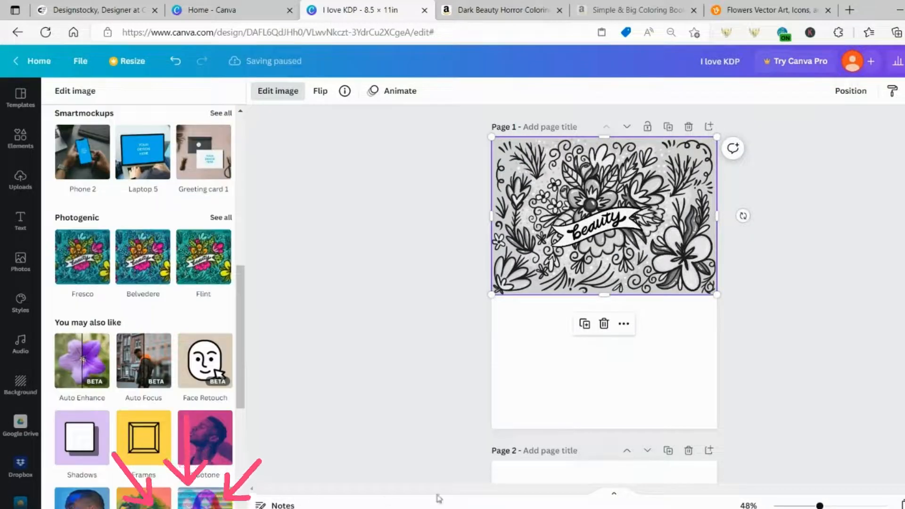
Raise Contrast to 98 and Brightness to 65 so the background turns white
scroll(241, 346, up, 8)
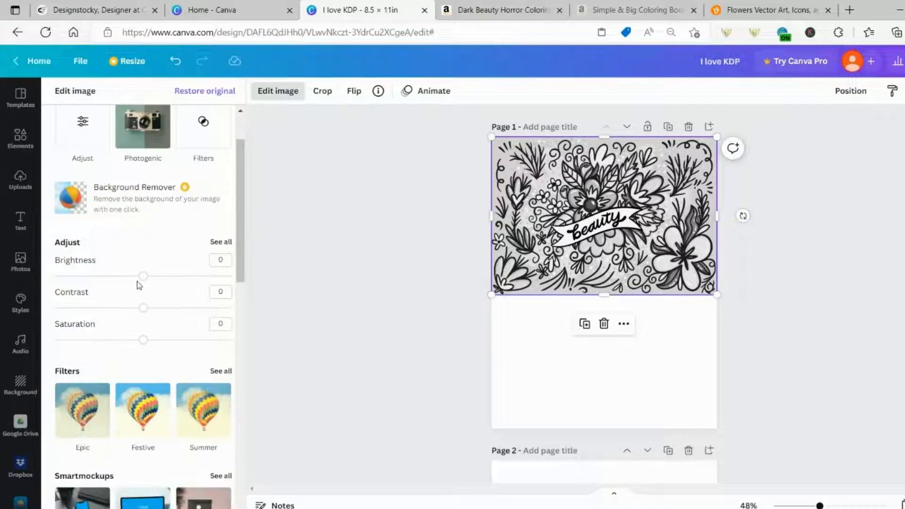
drag(144, 312, 230, 315)
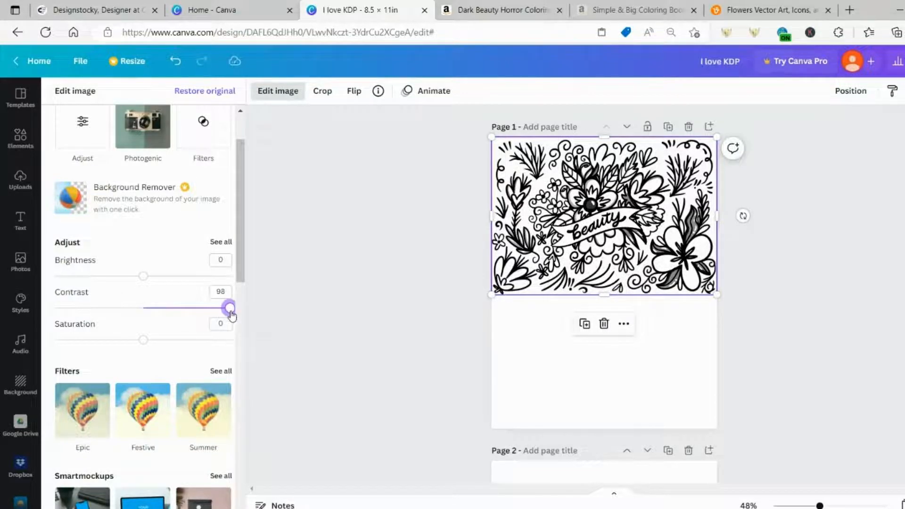
drag(143, 276, 202, 288)
click(501, 363)
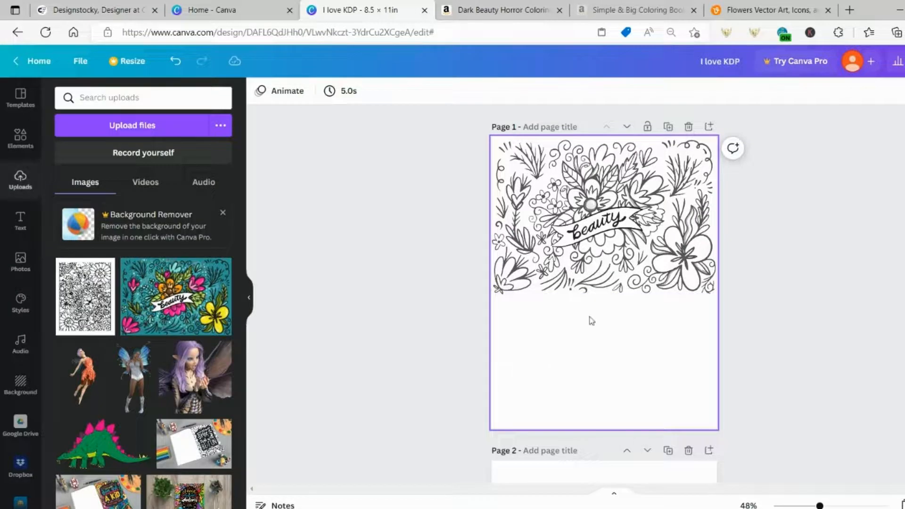
Add the teal Beauty flower image to Page 1, stretched to full page width below the line art
click(594, 266)
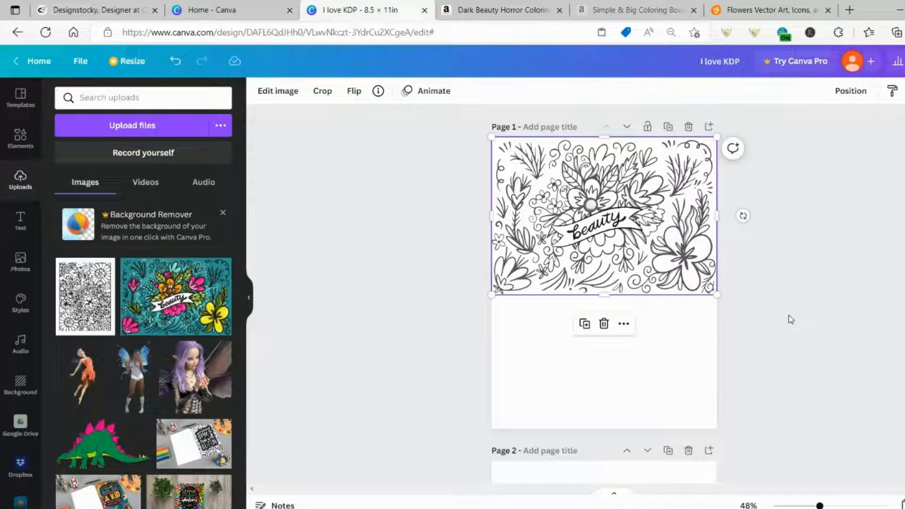
click(635, 383)
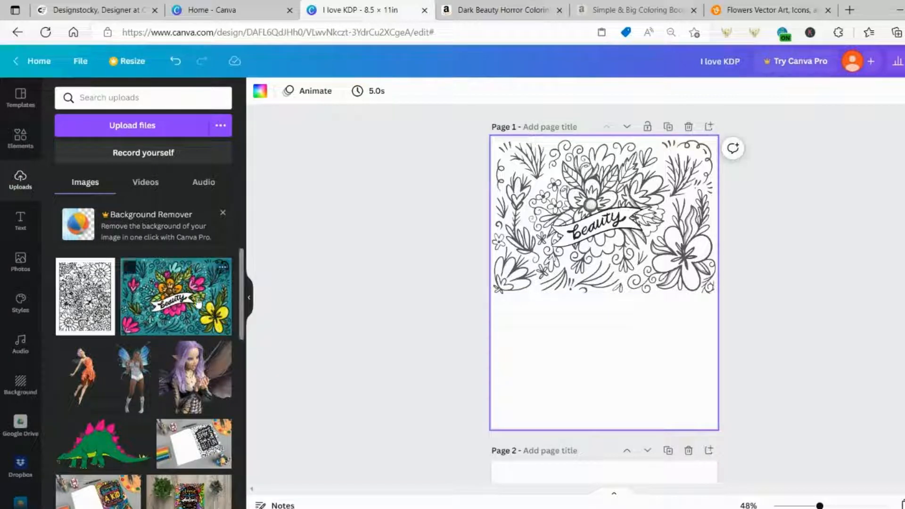
click(176, 296)
drag(637, 260, 566, 345)
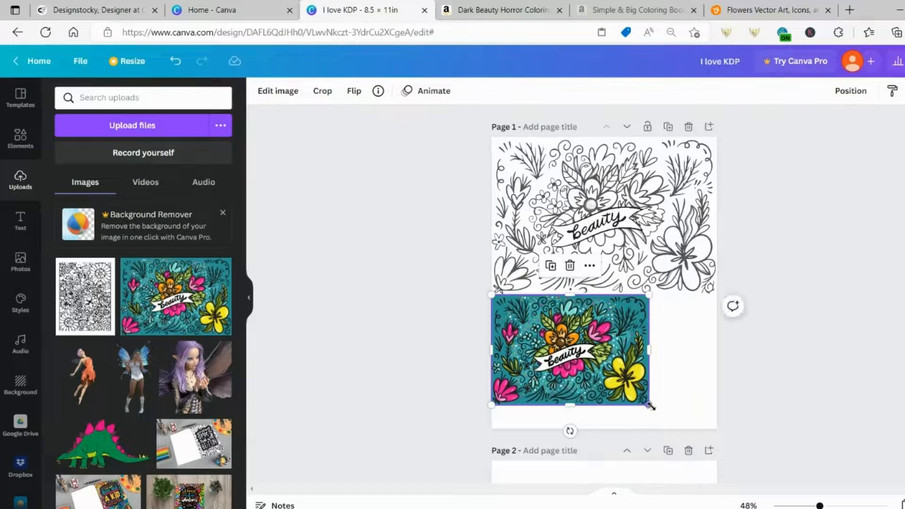
drag(650, 405, 733, 435)
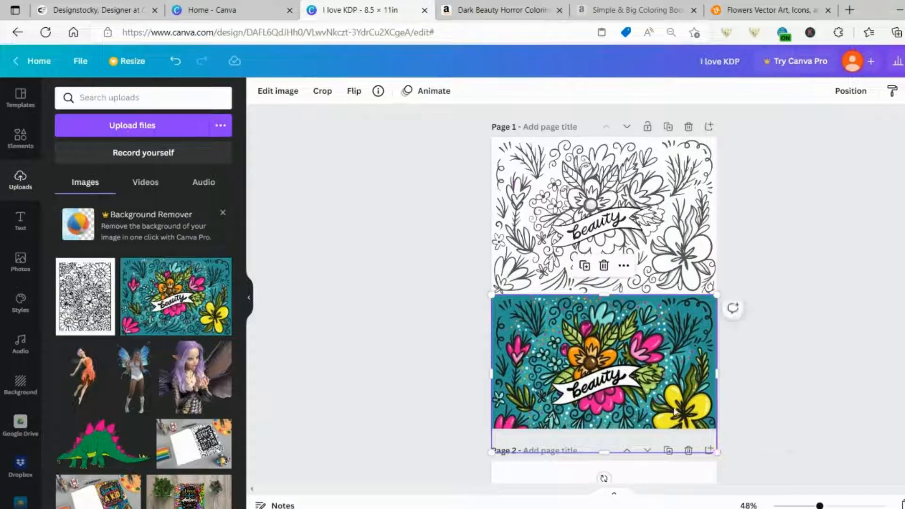
drag(676, 412, 654, 326)
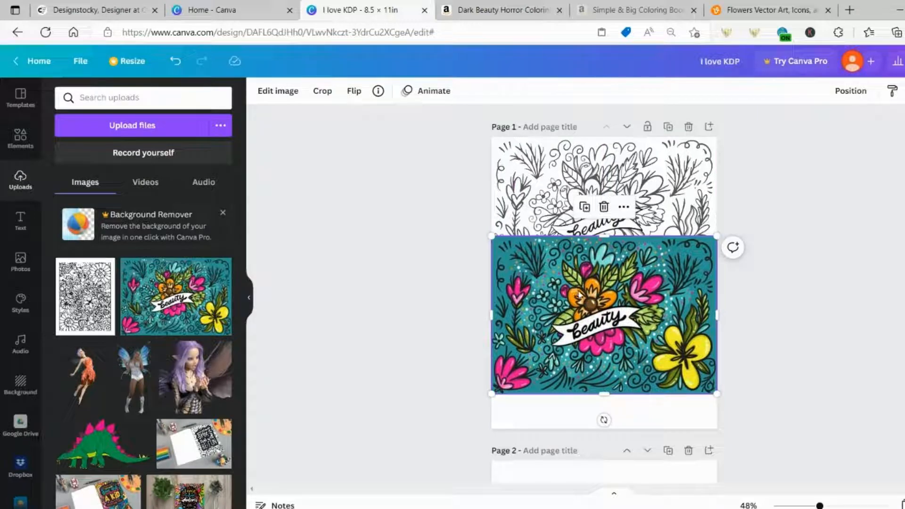
drag(572, 290, 571, 312)
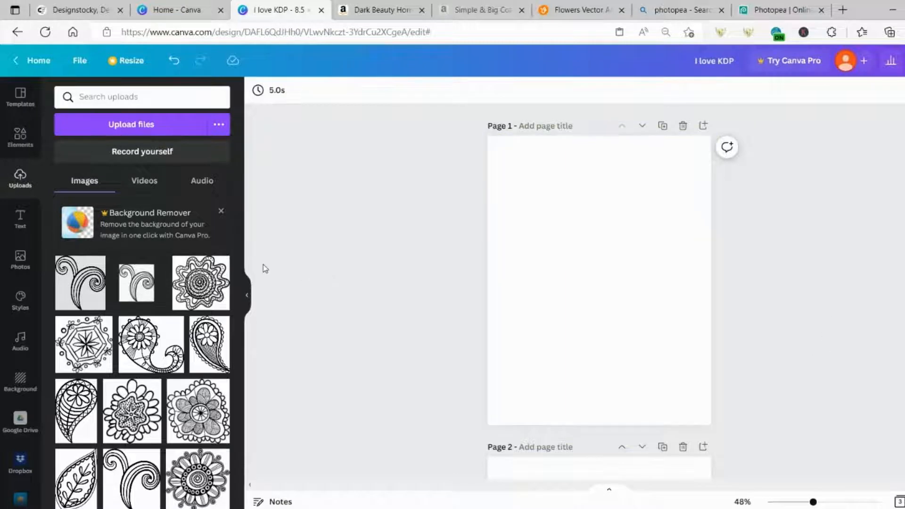
Place the wavy mandala at top-left with the paisley overlapping below, then switch to Photopea results
click(208, 281)
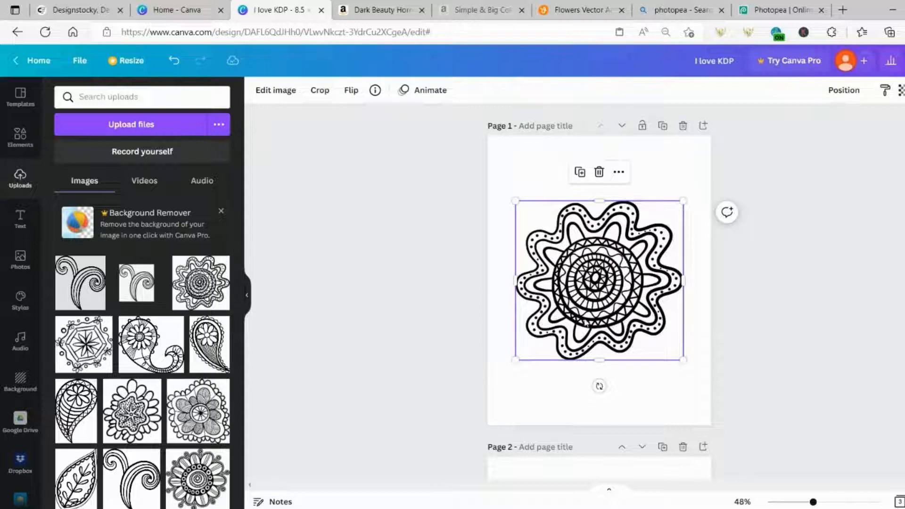
drag(622, 311, 601, 234)
click(150, 344)
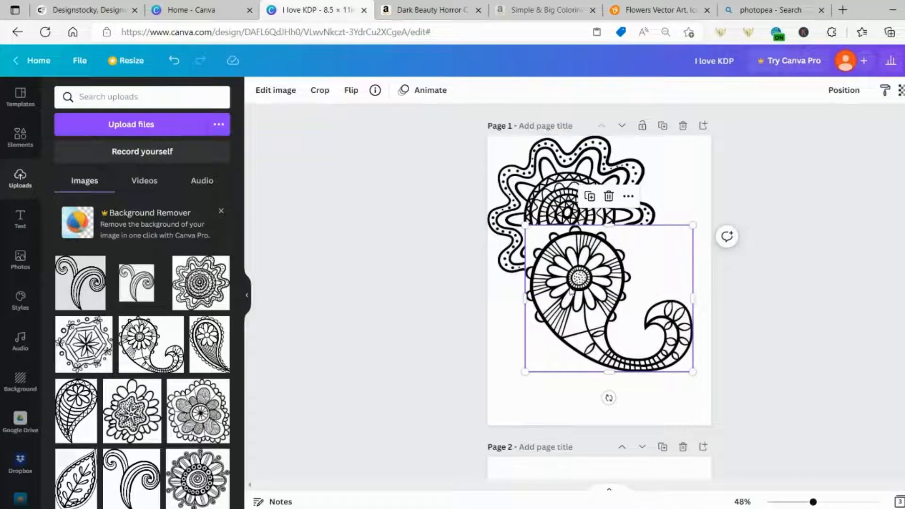
drag(573, 293, 557, 317)
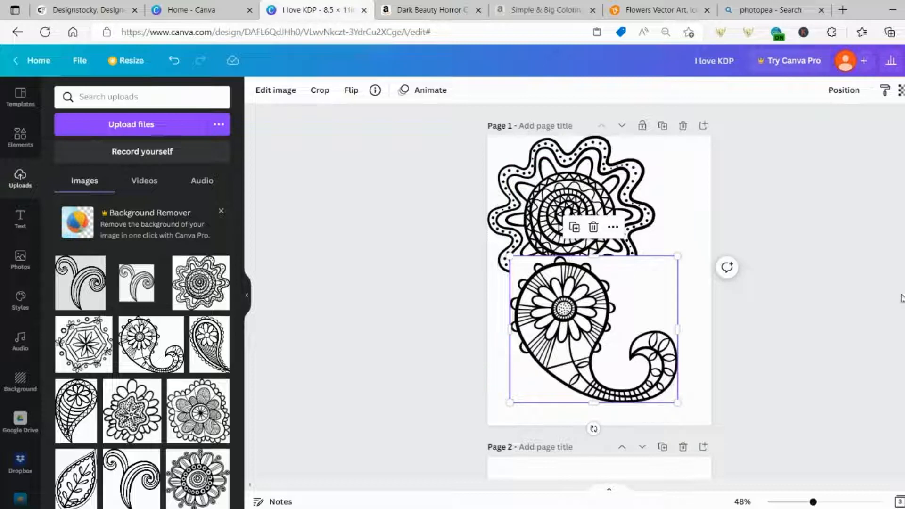
click(758, 10)
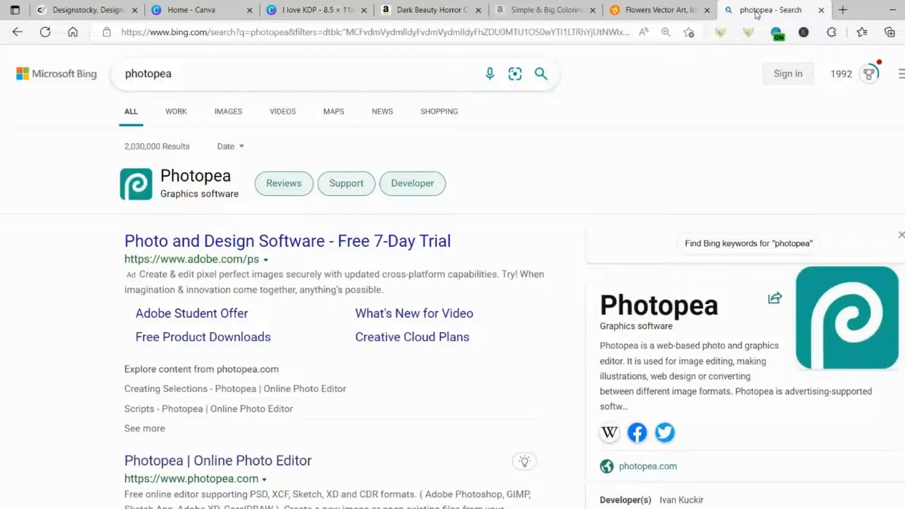
Open the Photopea website and create a blank new project
click(173, 178)
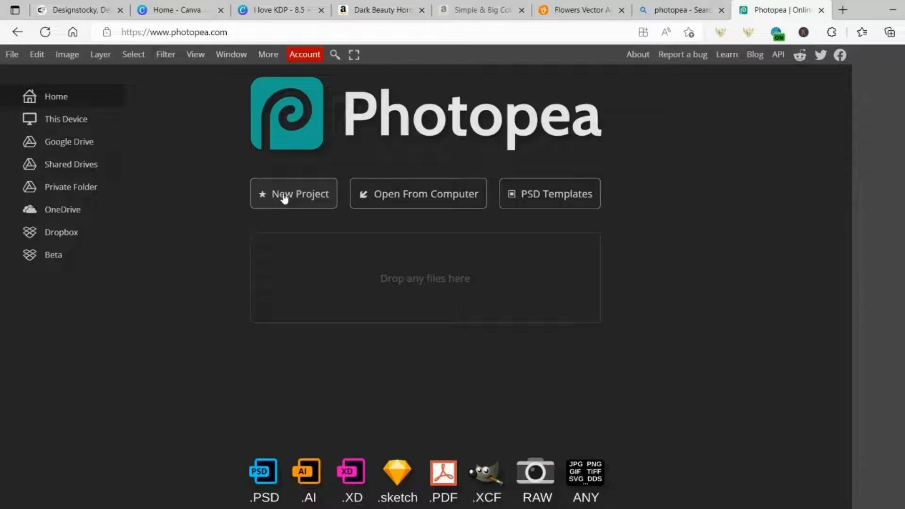
click(284, 198)
click(132, 210)
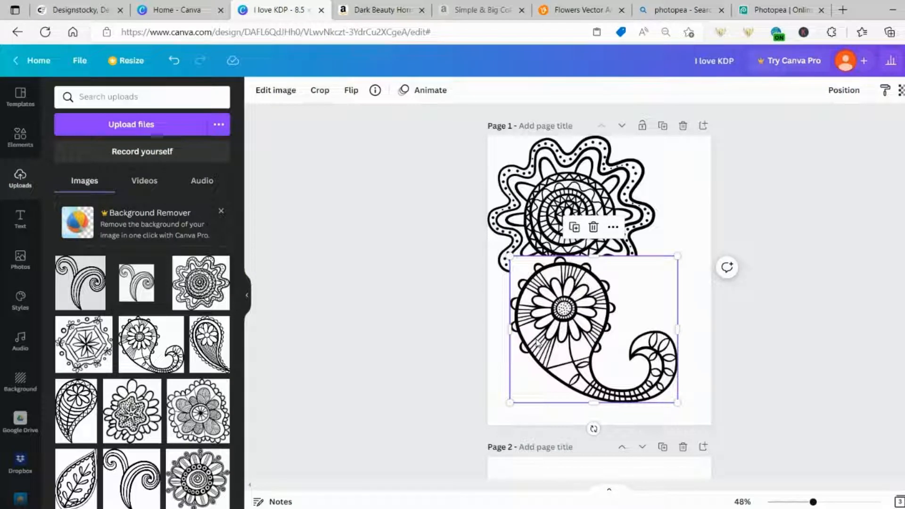
Open the floral021 paisley image from the computer as a Photopea document
click(746, 15)
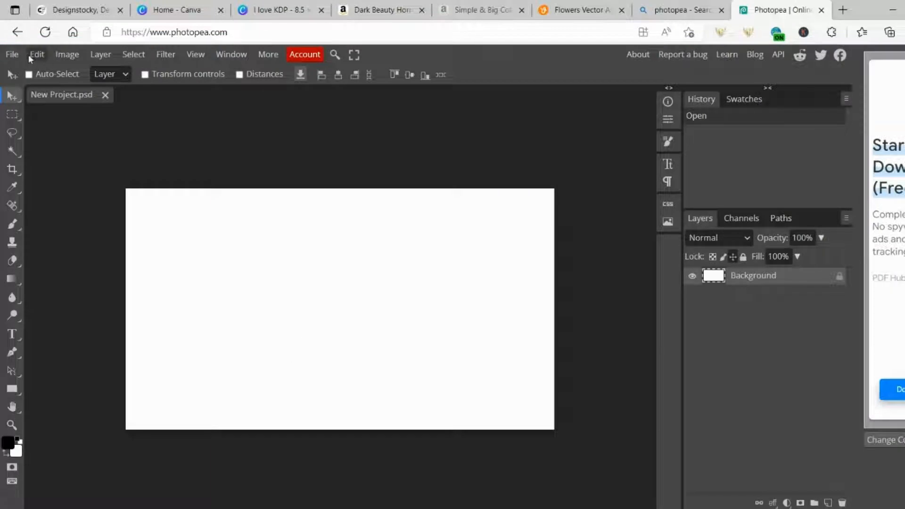
click(12, 54)
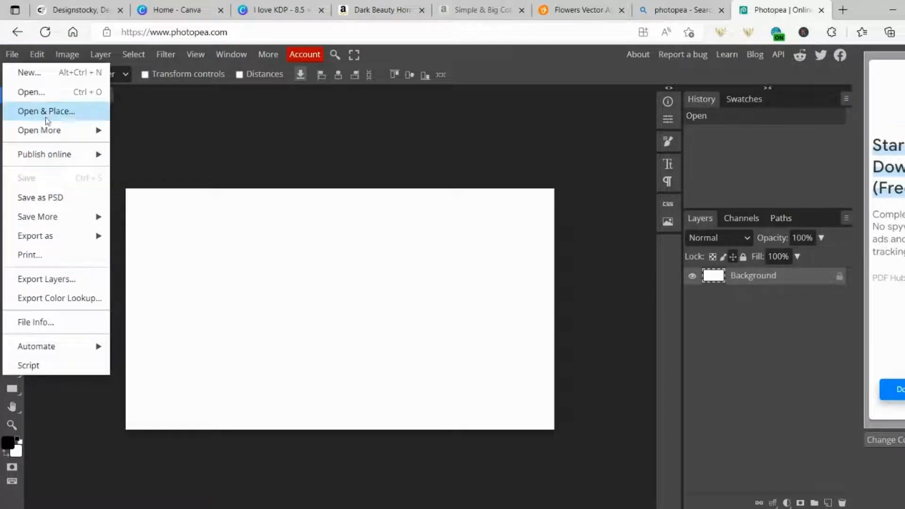
click(44, 93)
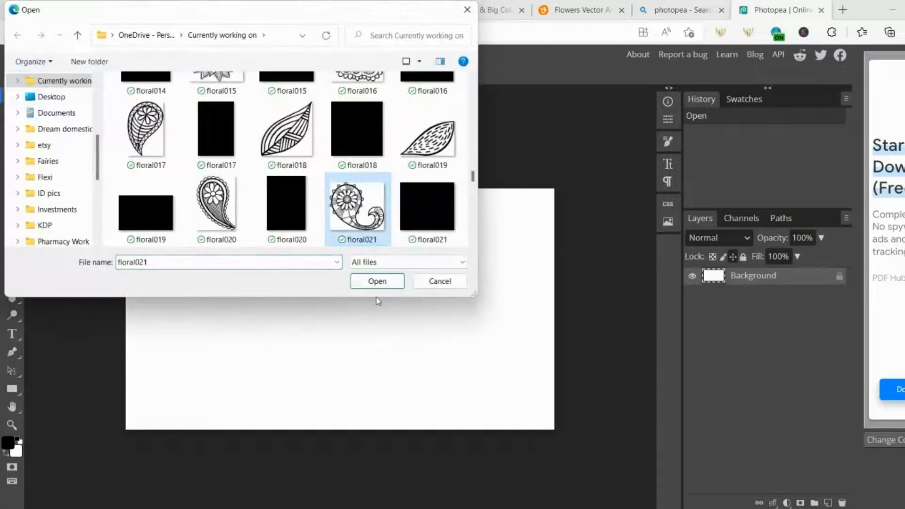
click(371, 285)
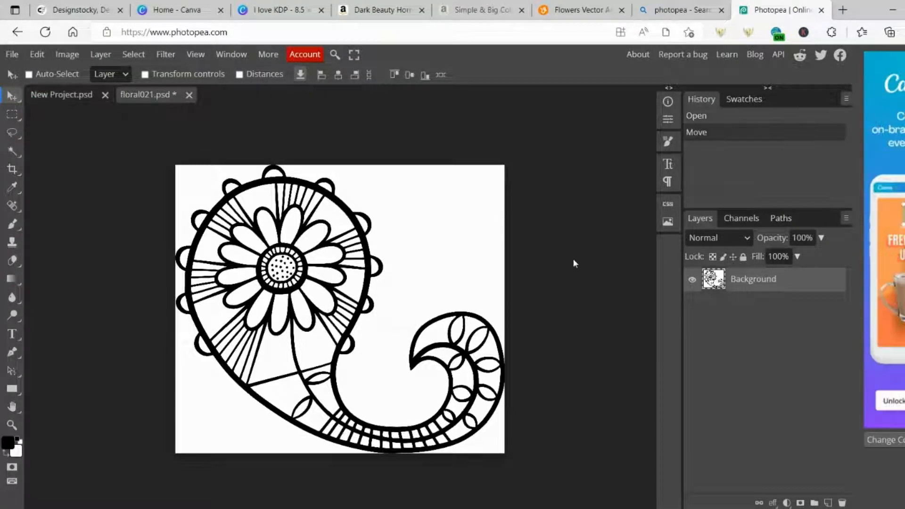
click(127, 55)
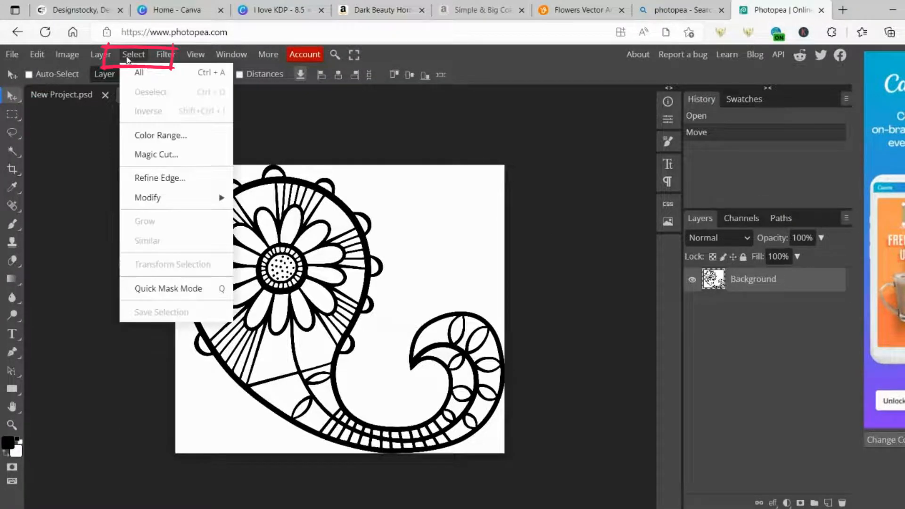
Magic Cut the paisley, marking the white background for removal, and output it to a new layer
click(172, 159)
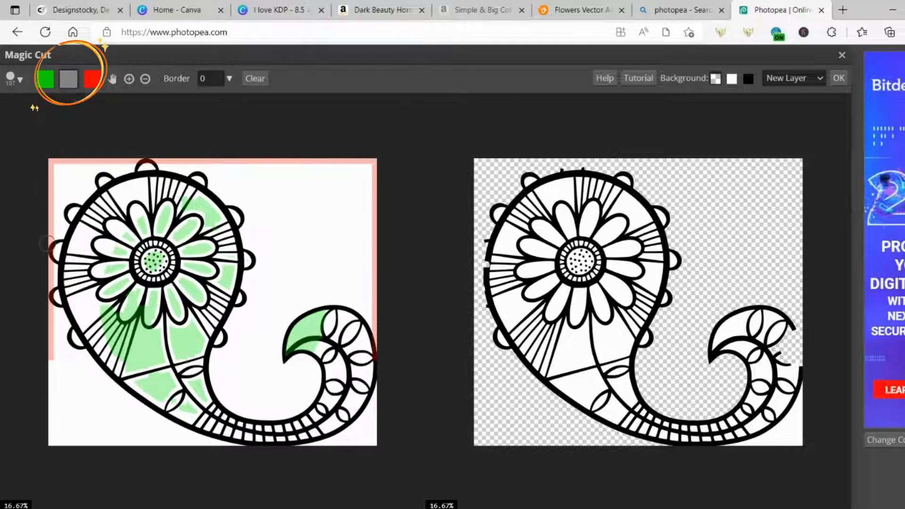
drag(52, 241, 54, 313)
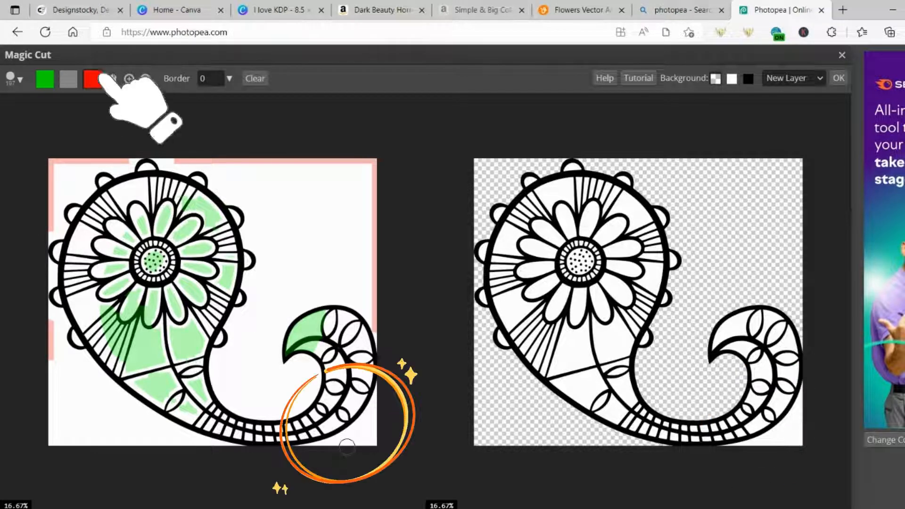
drag(347, 444, 378, 418)
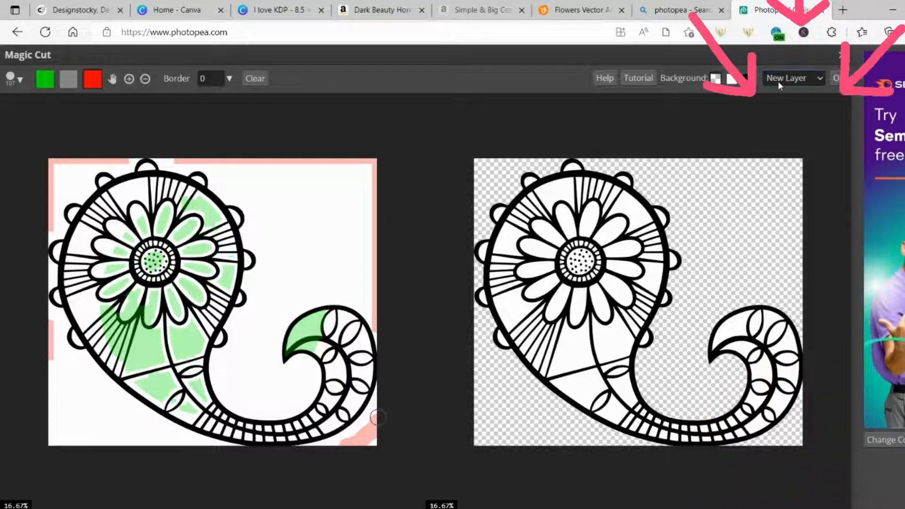
click(838, 79)
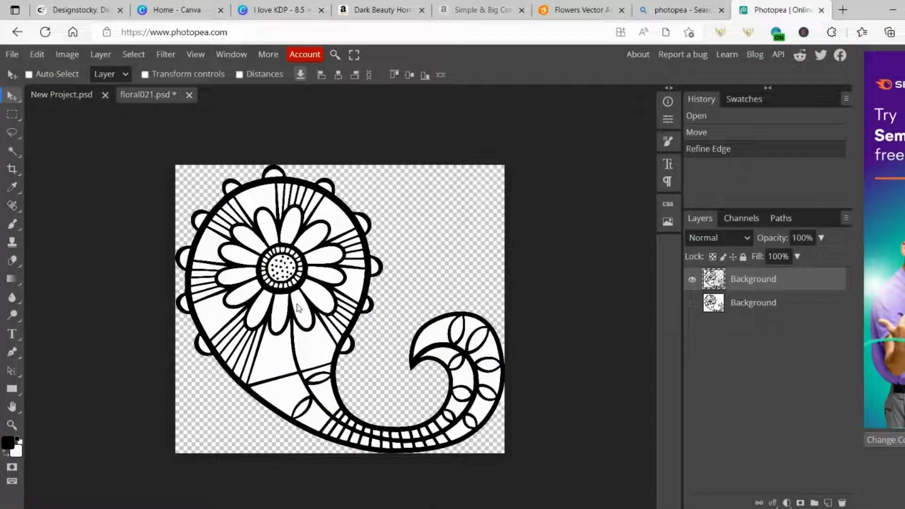
Export the transparent paisley drawing as a PNG file
click(21, 56)
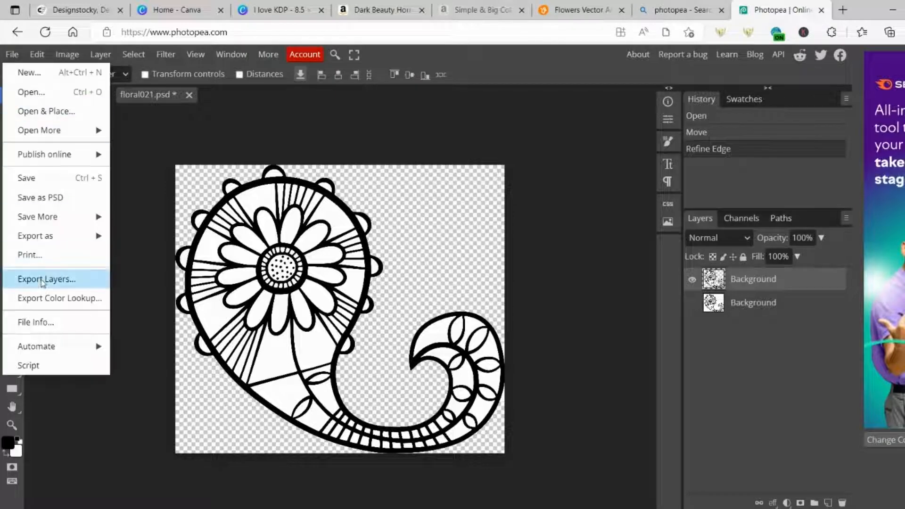
mouse_move(56, 240)
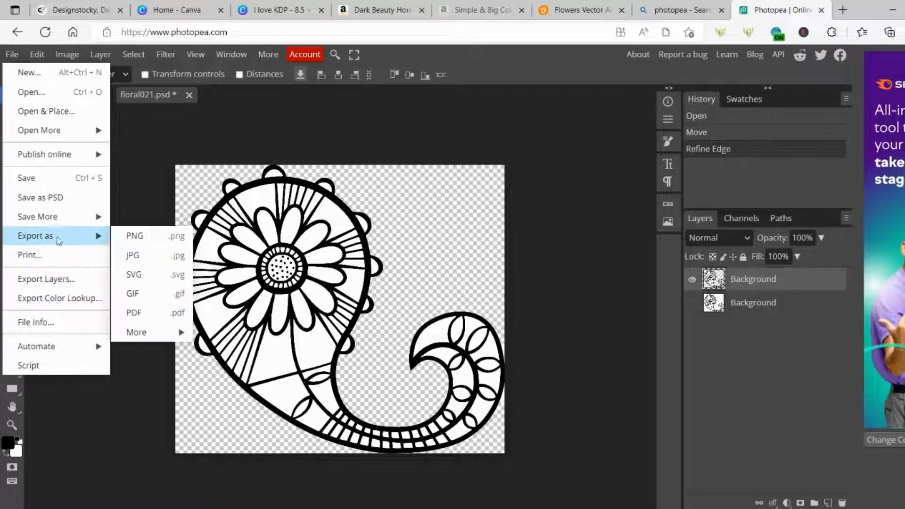
click(135, 237)
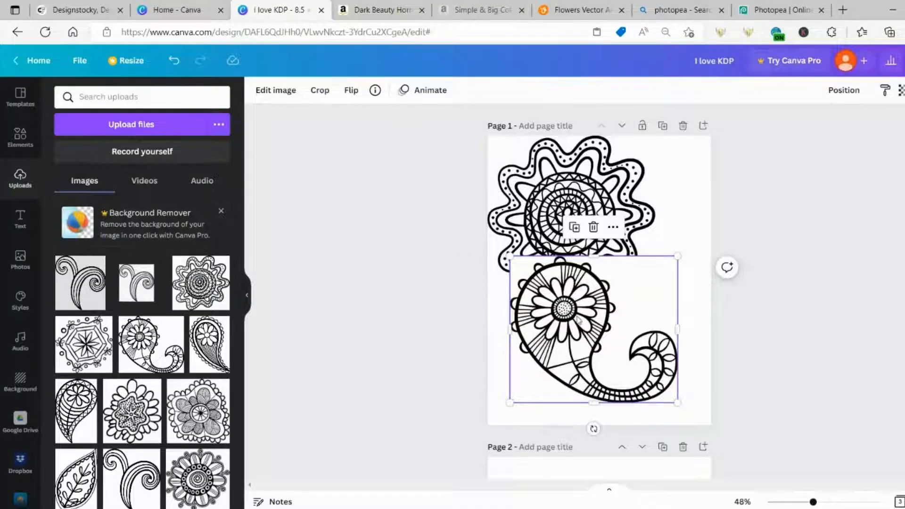
Upload floral021 to Canva, place it on the page and delete the extra paisley copy
click(93, 127)
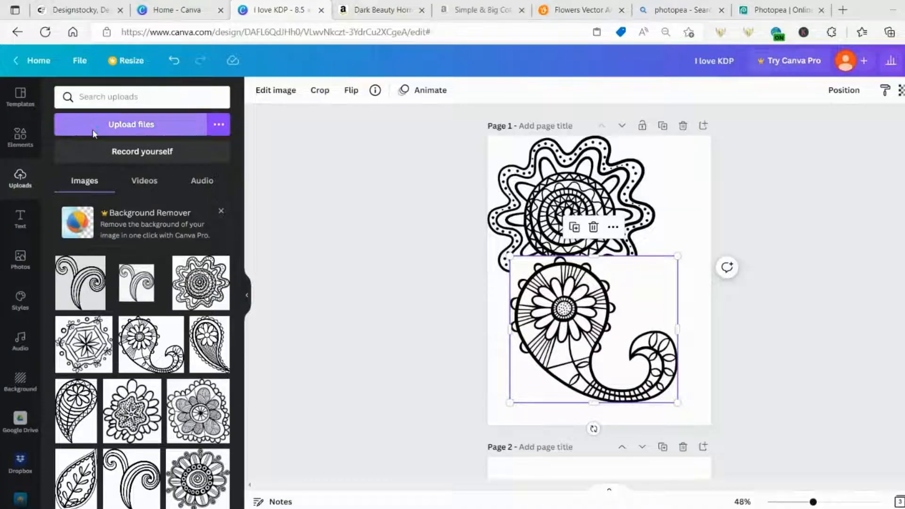
click(167, 116)
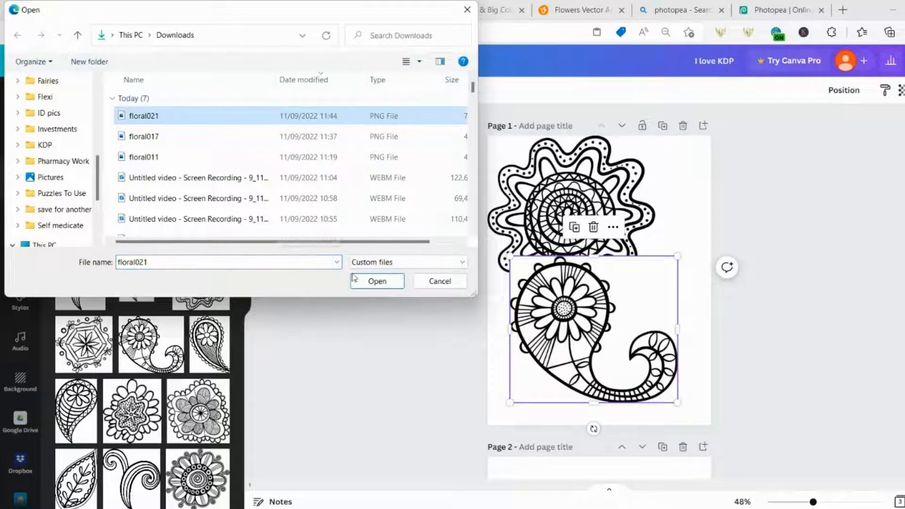
click(370, 281)
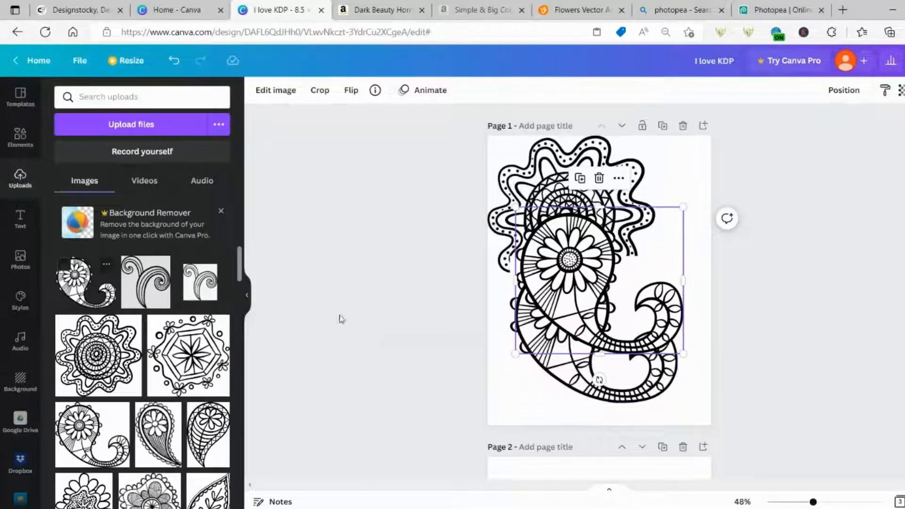
drag(570, 375, 596, 400)
drag(570, 259, 584, 194)
drag(538, 369, 505, 361)
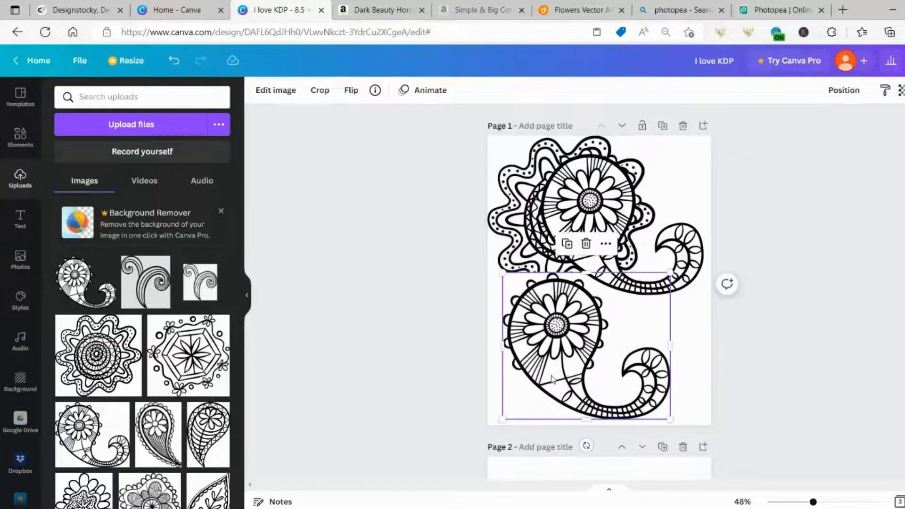
key(Delete)
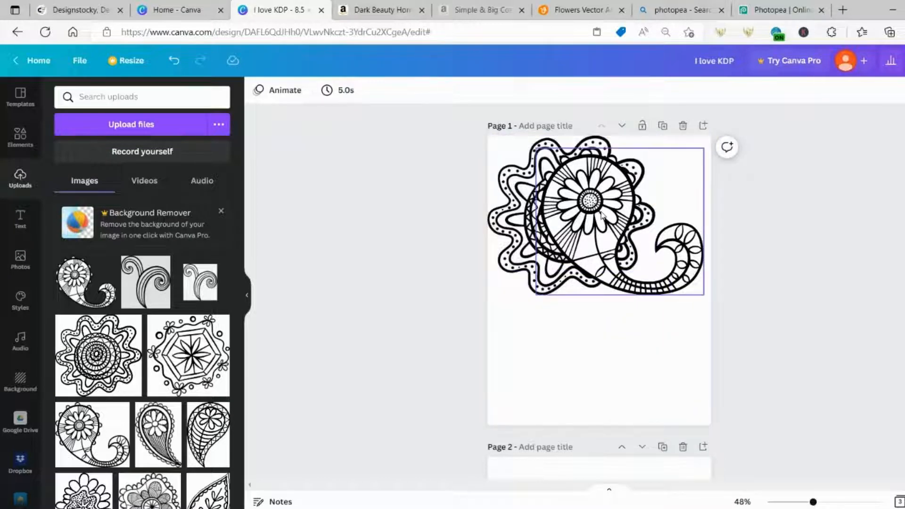
Enlarge the flower paisley in the lower half and the mandala, then add the teardrop paisley
drag(601, 212, 552, 308)
drag(655, 244, 677, 223)
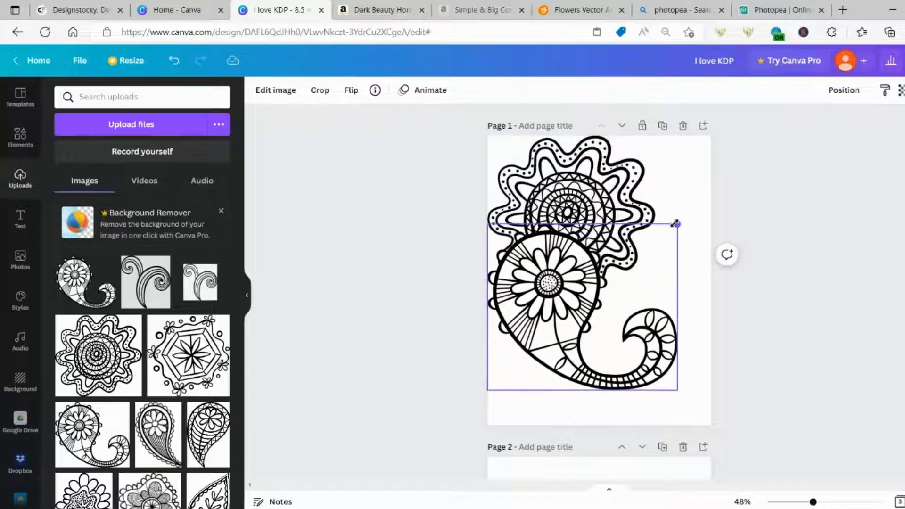
drag(536, 325, 535, 361)
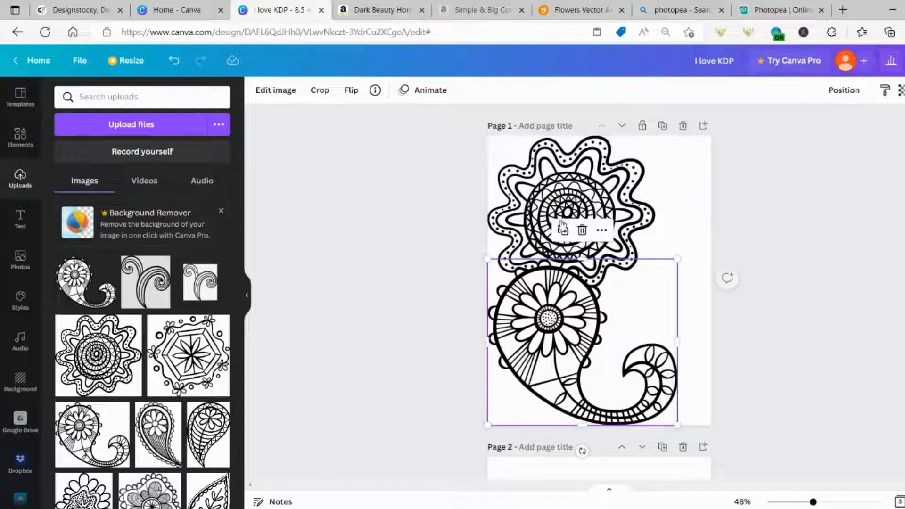
click(587, 212)
drag(655, 295, 686, 323)
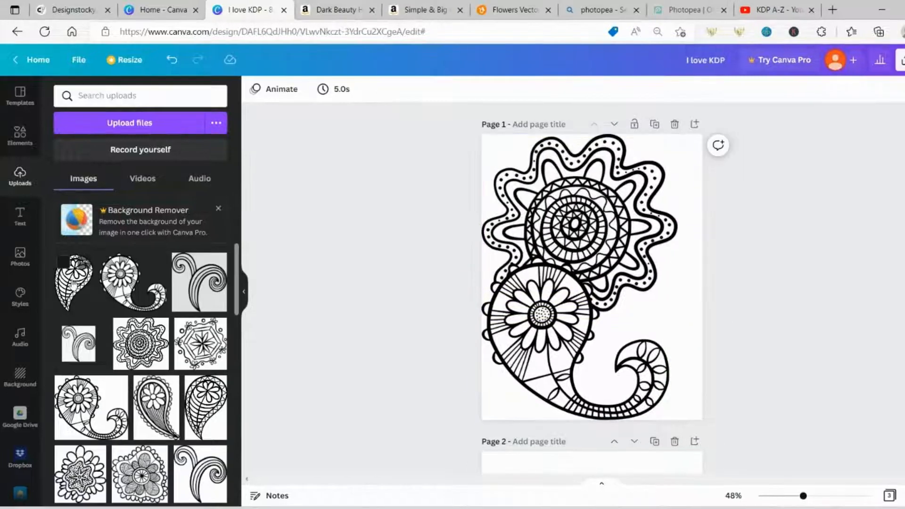
click(73, 283)
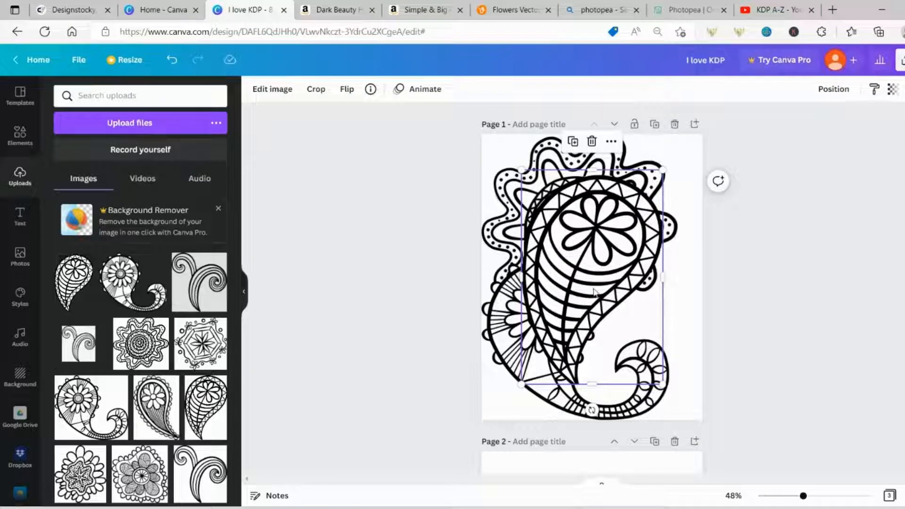
Shrink the teardrop paisley at the lower right and send it behind the flower paisley
drag(594, 292, 634, 324)
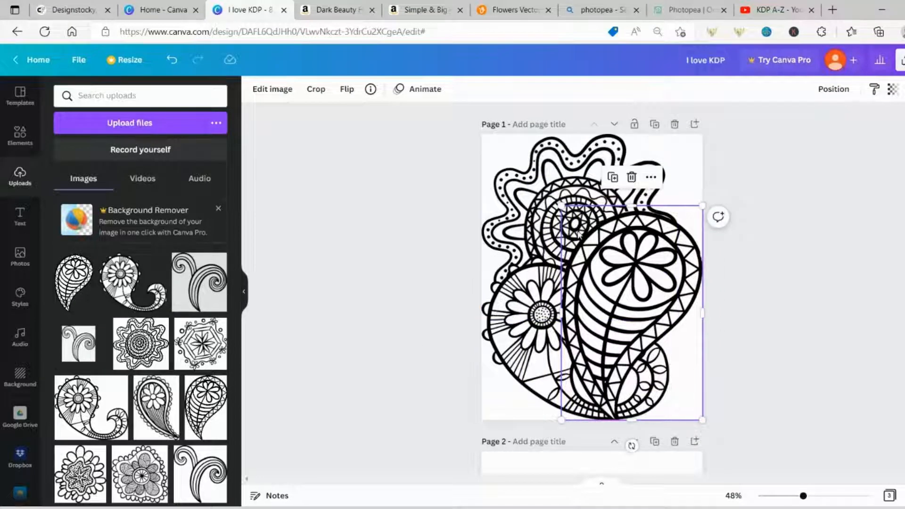
drag(561, 204, 583, 239)
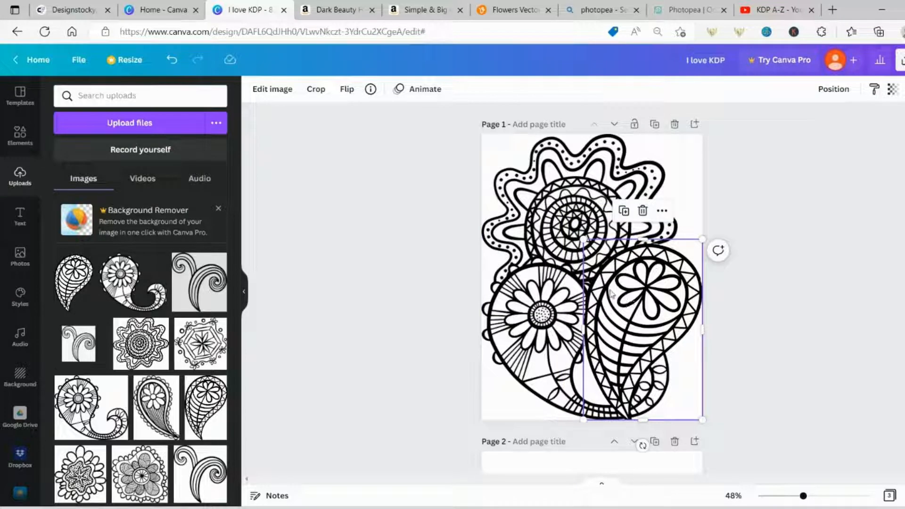
right_click(611, 291)
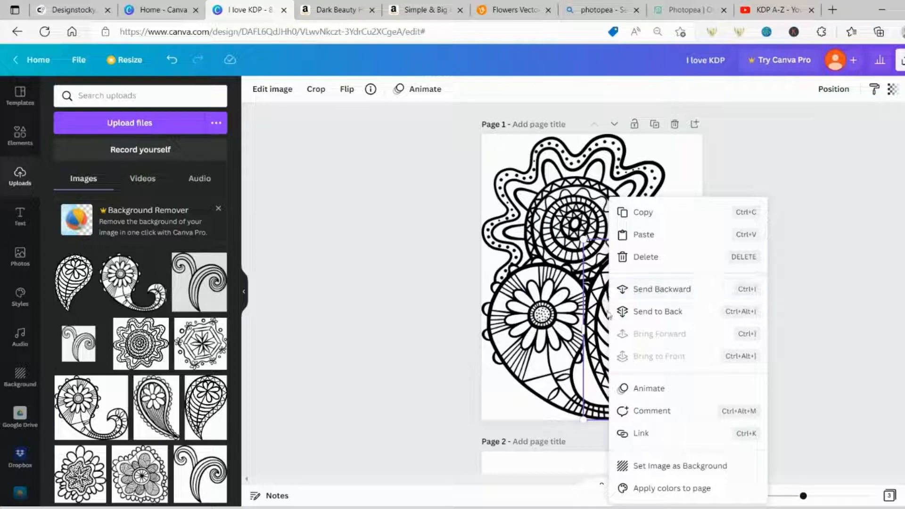
click(658, 292)
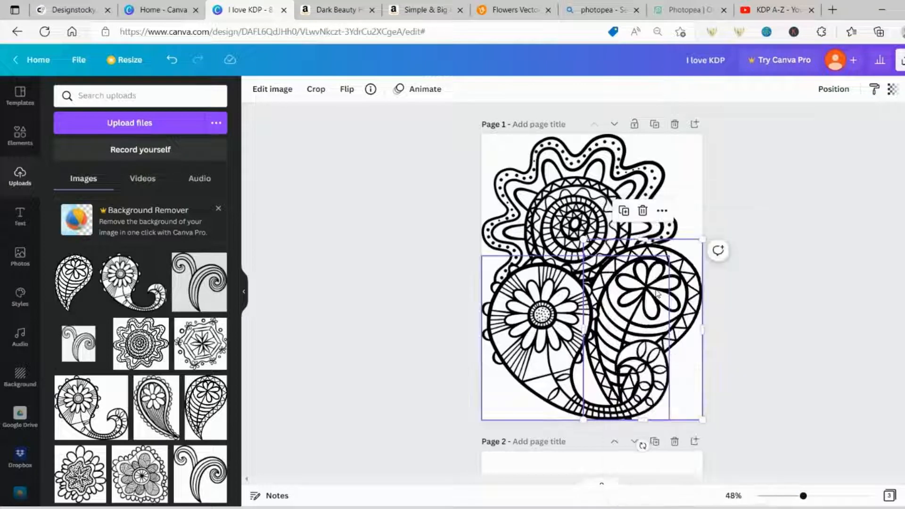
Delete the flower paisley and the teardrop paisley from Page 1
drag(639, 319, 687, 296)
click(668, 332)
click(725, 168)
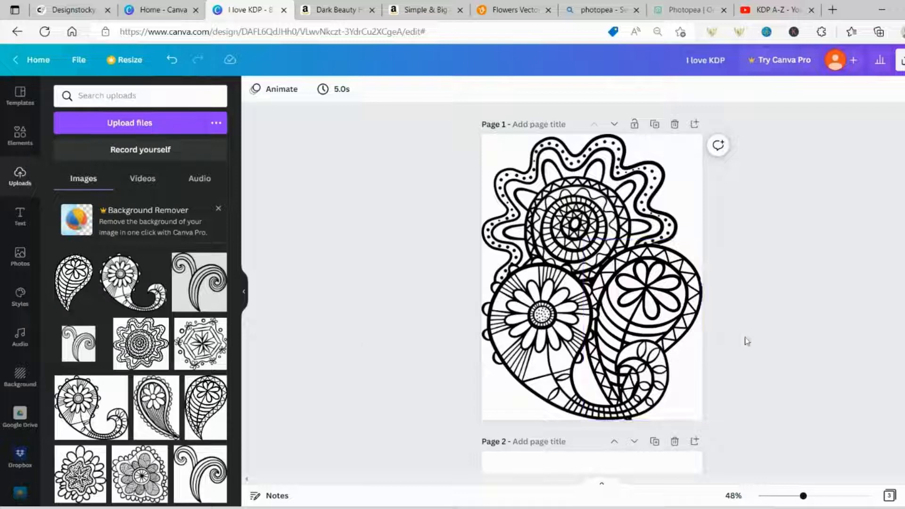
click(548, 332)
key(Delete)
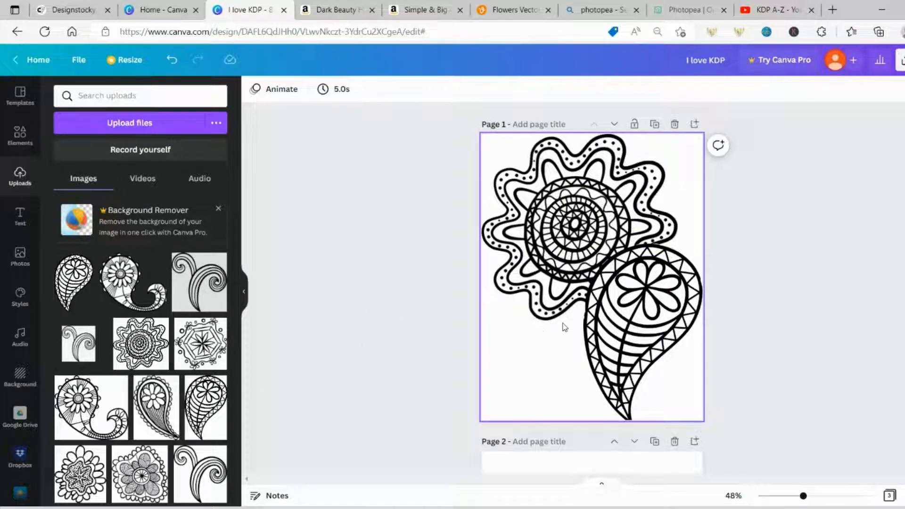
click(618, 326)
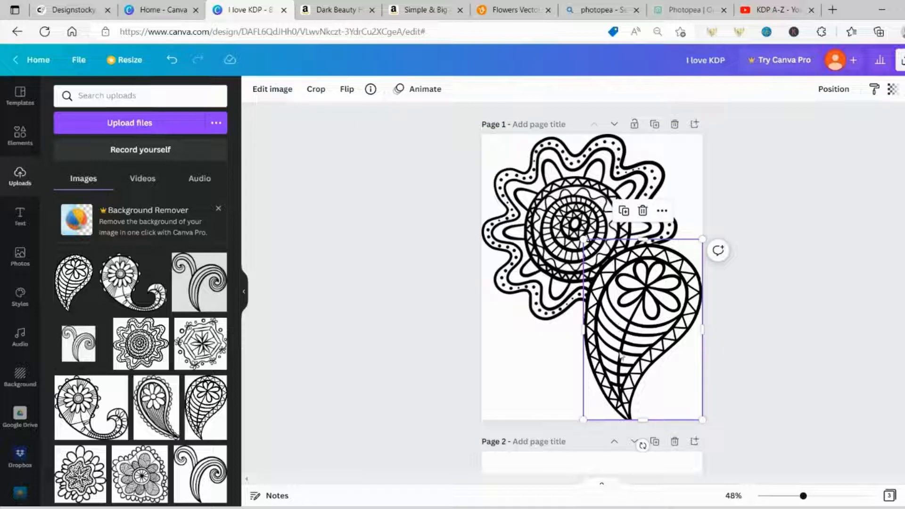
key(Delete)
Delete the mandala and add the plant from the 'line drawings' elements to Page 1
click(699, 226)
key(Delete)
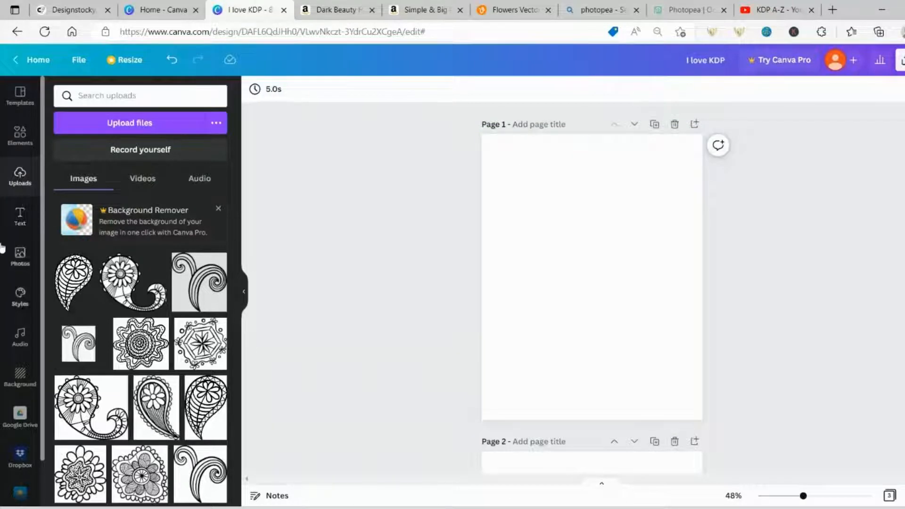
click(19, 136)
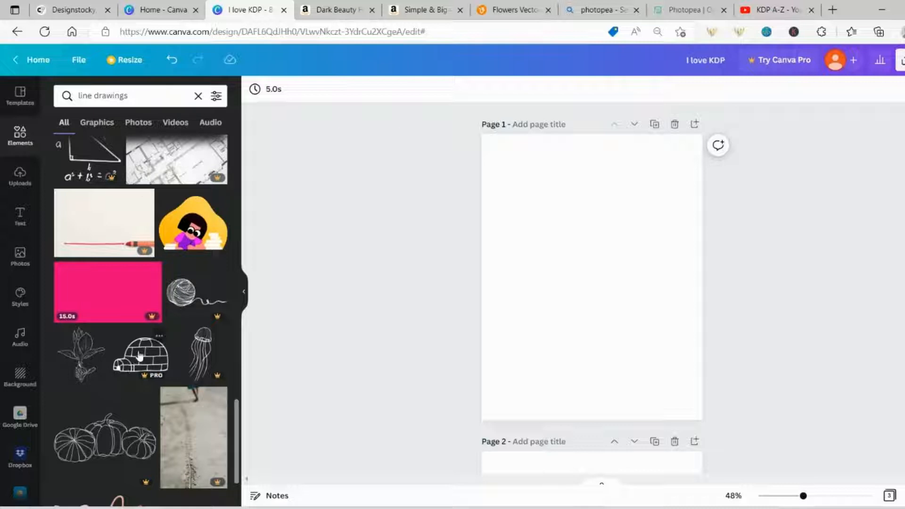
click(66, 354)
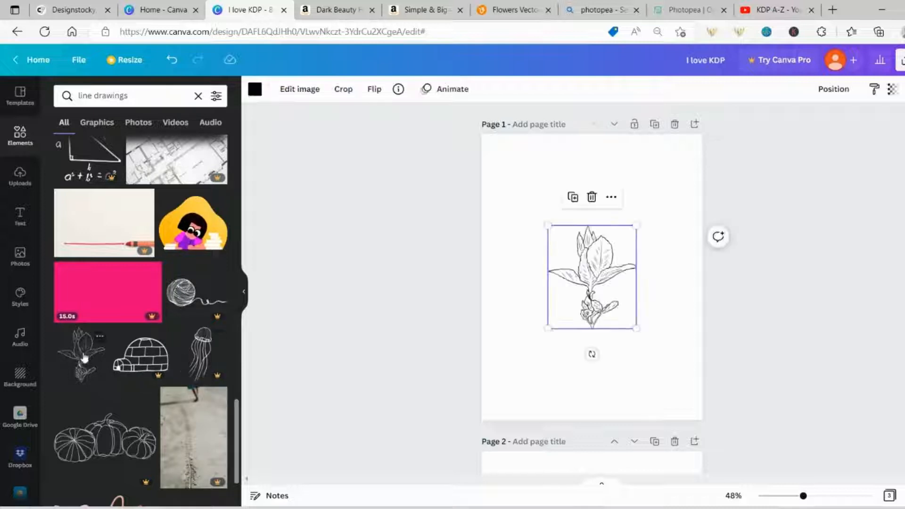
Enlarge the plant line drawing to about 8.6 × 10 so it fills the page
drag(548, 326, 486, 403)
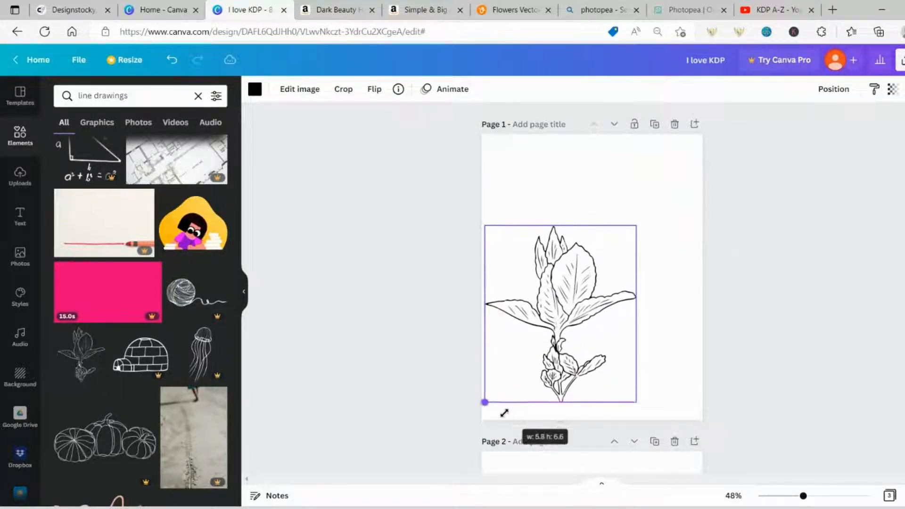
drag(633, 227, 707, 141)
drag(568, 222, 565, 242)
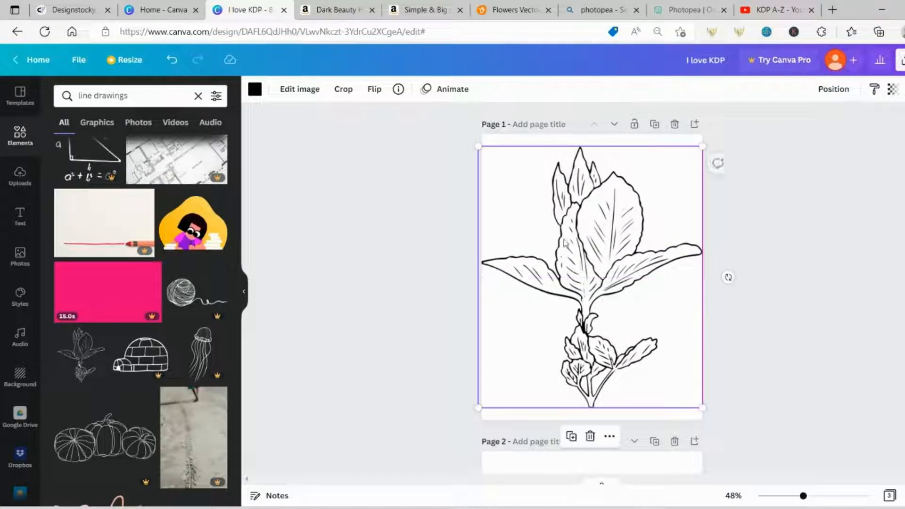
scroll(151, 397, down, 7)
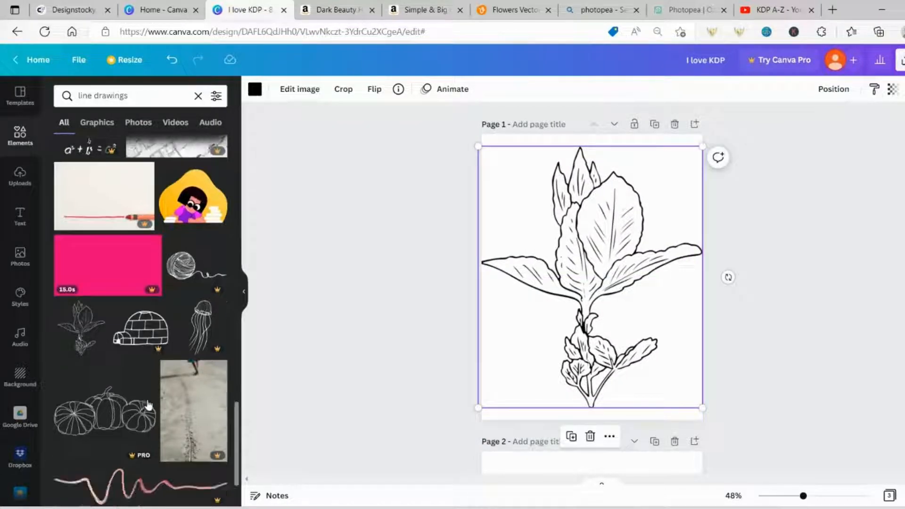
scroll(120, 361, down, 6)
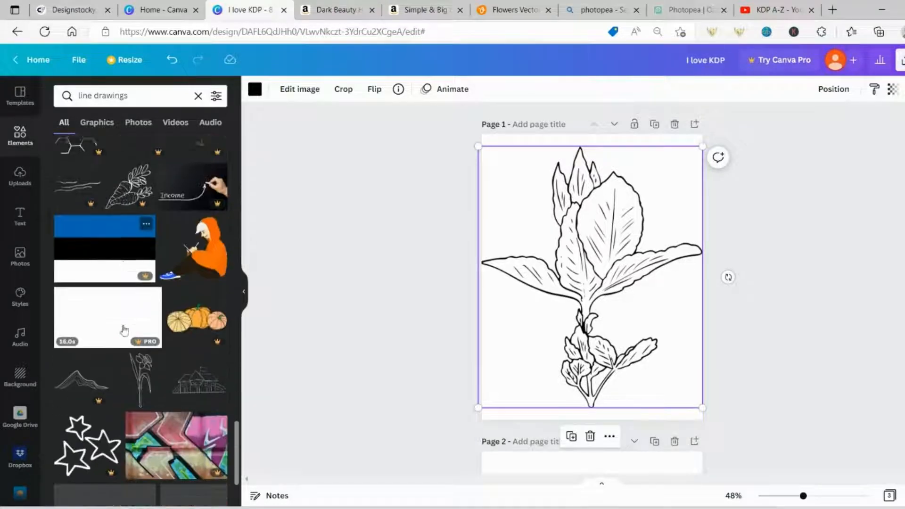
scroll(103, 348, down, 7)
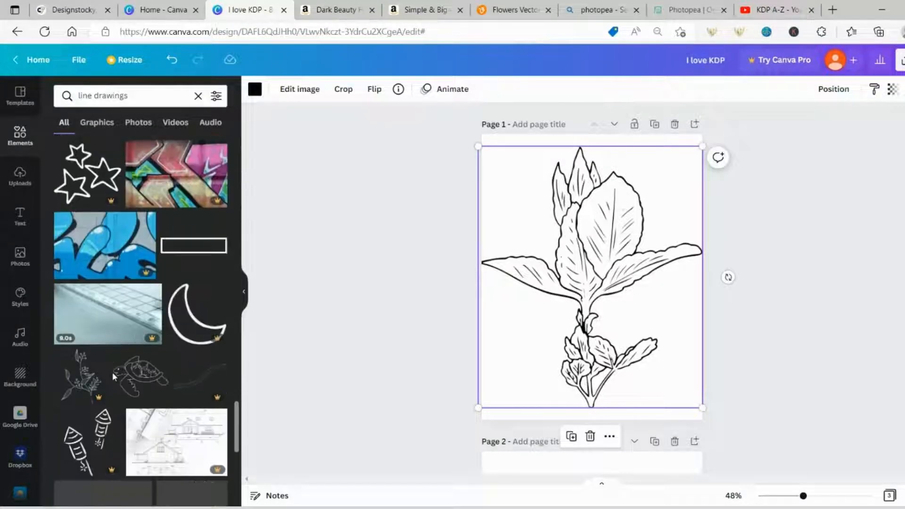
scroll(116, 388, down, 4)
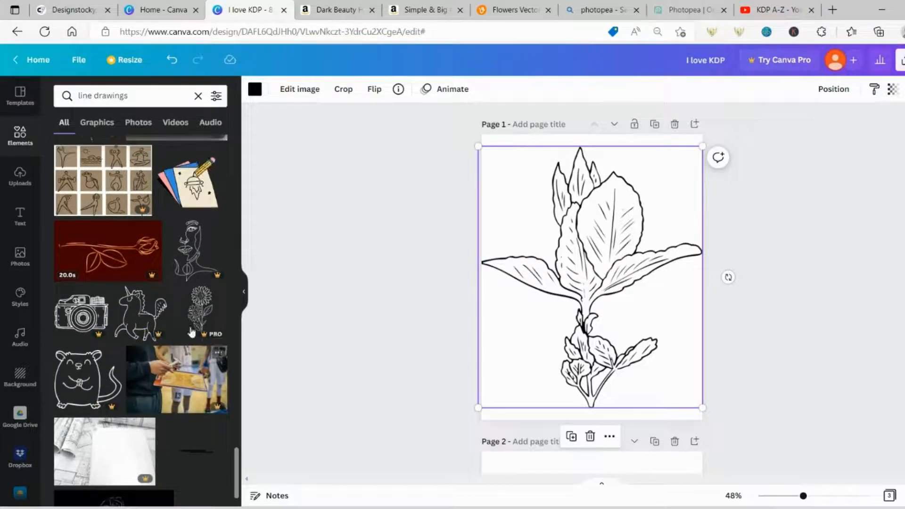
scroll(184, 372, down, 4)
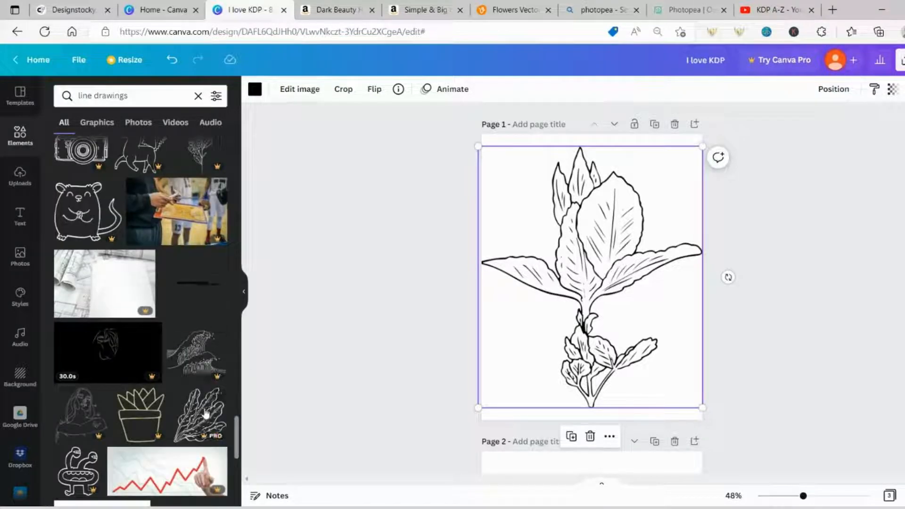